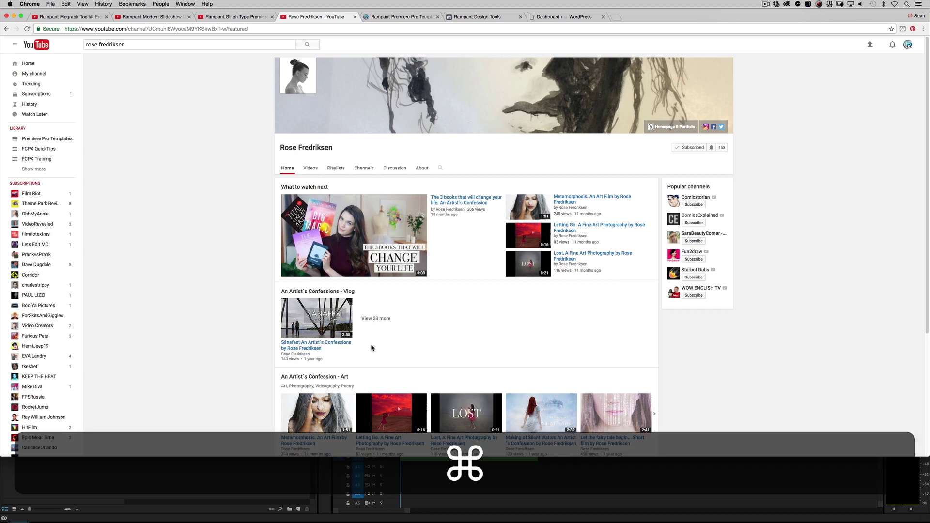
Switch to Finder and preview the ISO 5000 and ISO 12800 color noise clips and first analog distortion clip
key("super+Tab")
key("super+Tab")
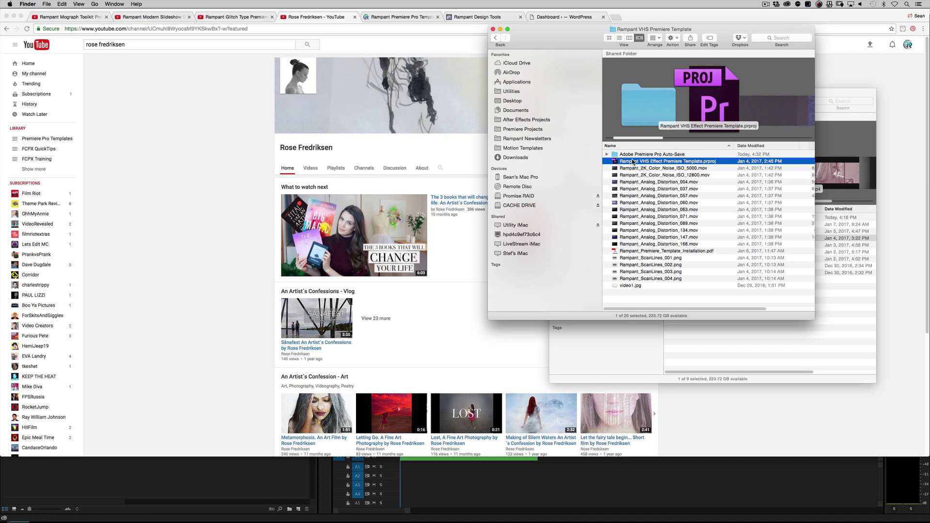
left_click(686, 170)
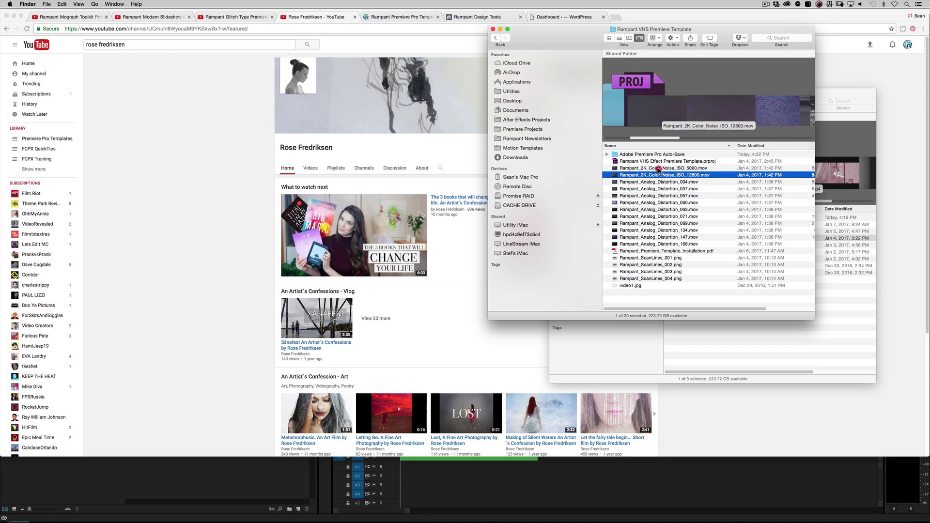
left_click(658, 175)
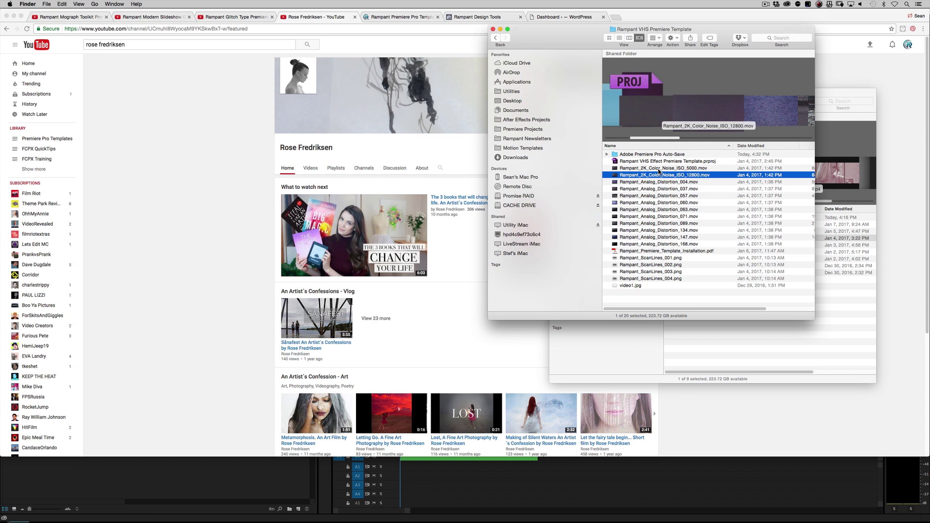
left_click(656, 182)
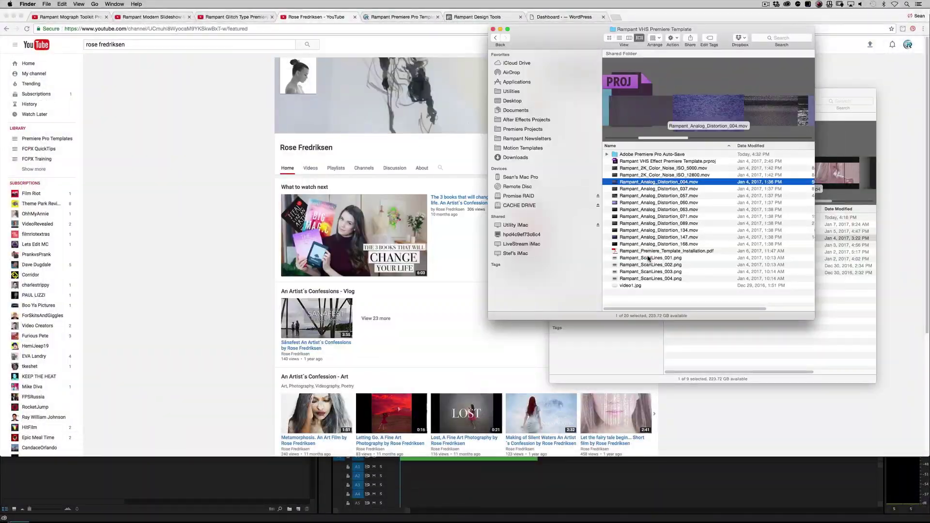
Quick Look the first scan lines image and the video1.jpg placeholder, then select the installation PDF
left_click(649, 258)
key("space")
key("space")
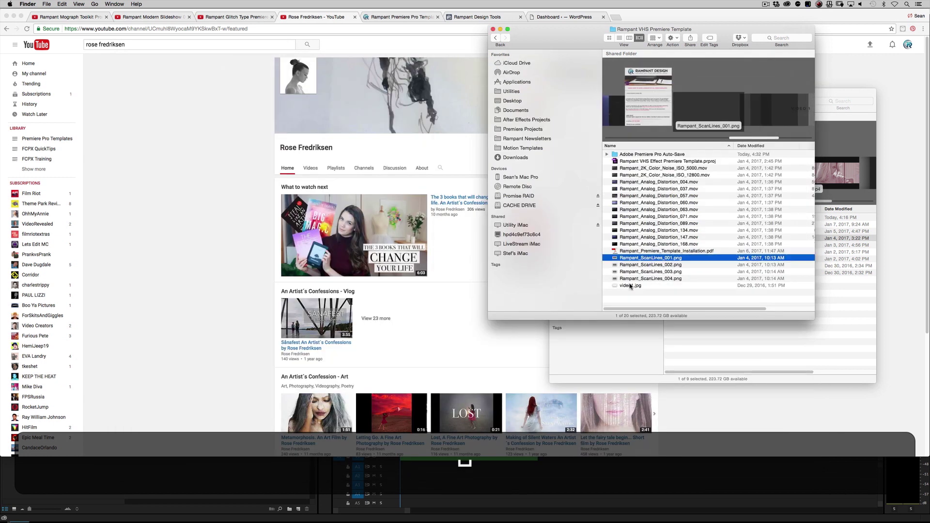
left_click(631, 286)
key("space")
key("space")
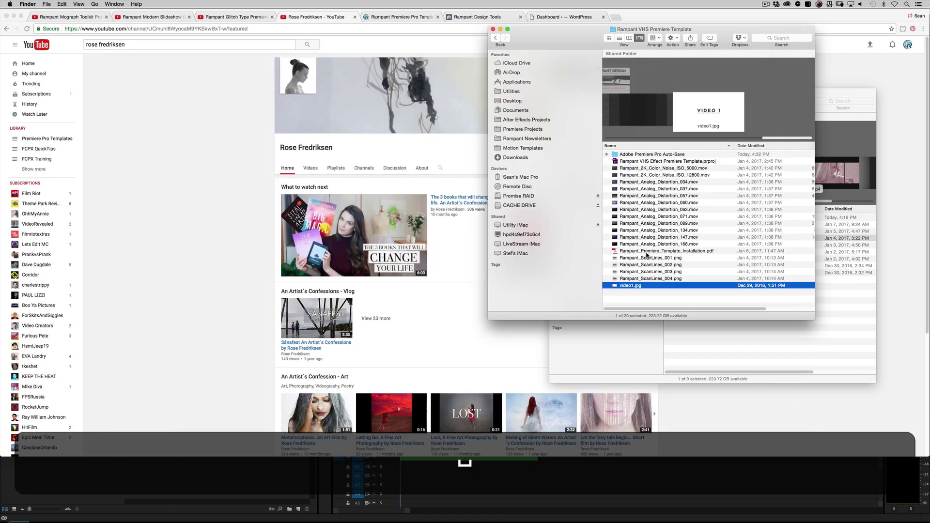
left_click(646, 252)
key("space")
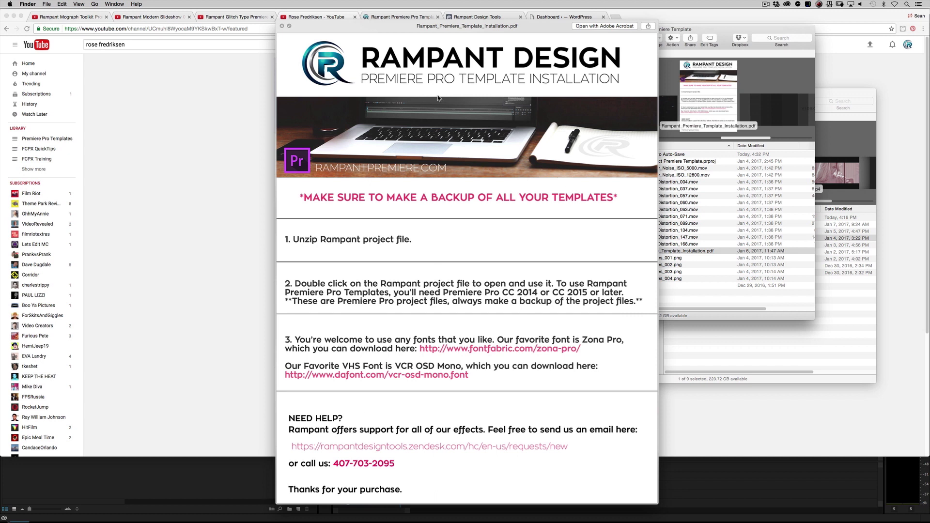
Close the Rampant_Premiere_Template_Installation.pdf Quick Look preview
key("space")
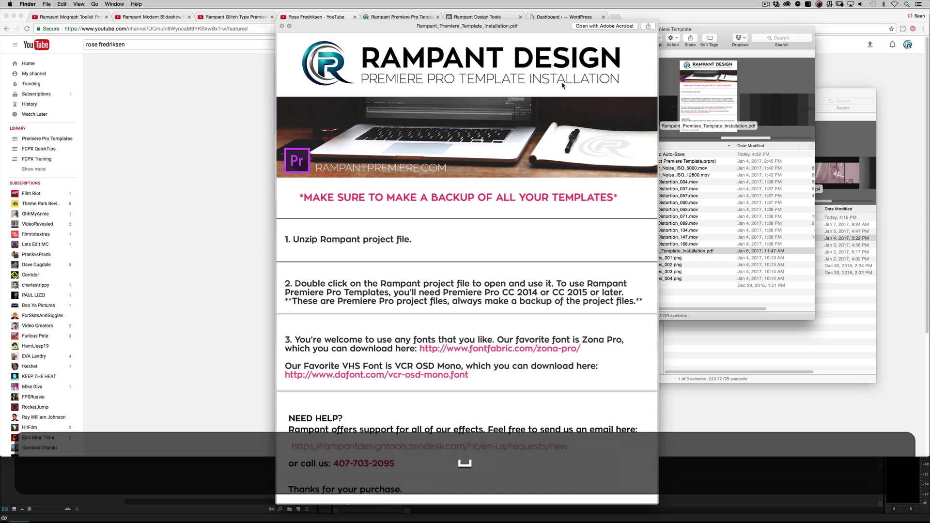
key("space")
Duplicate the Rampant VHS Effect Premiere Template .prproj file as a backup copy
left_click(688, 160)
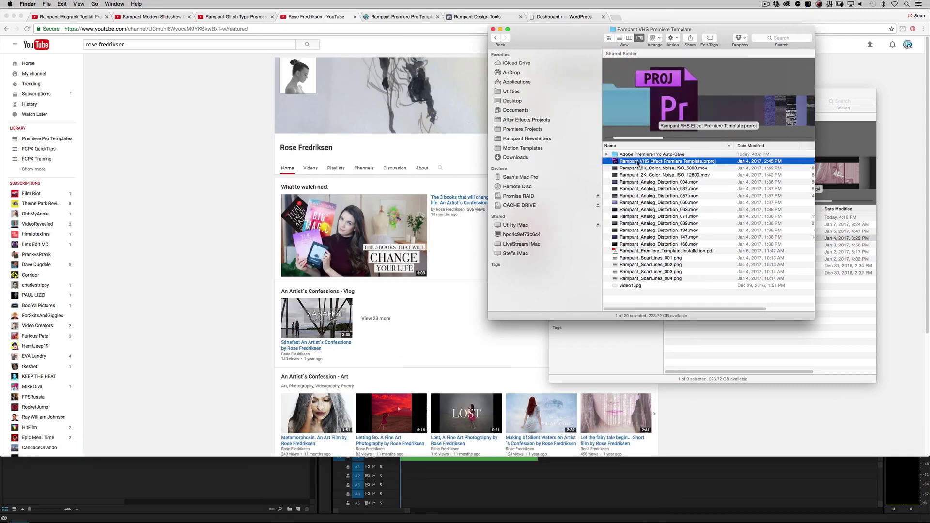
right_click(688, 162)
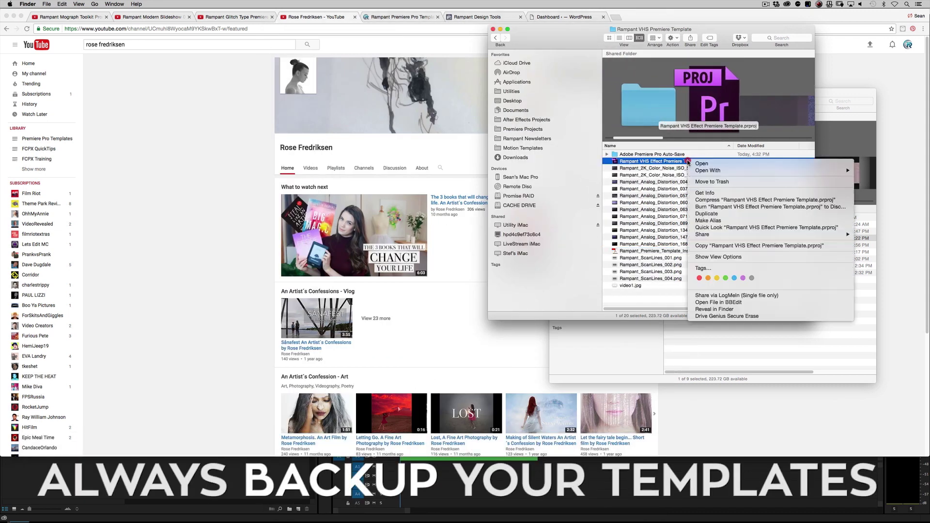
left_click(705, 214)
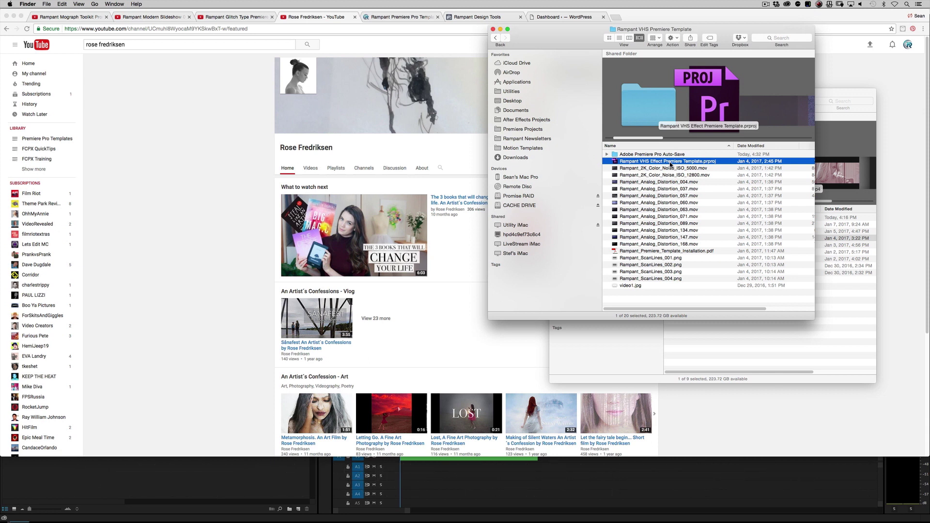
key("super+Tab")
key("super+Tab")
key("super+Tab")
key("super+Tab")
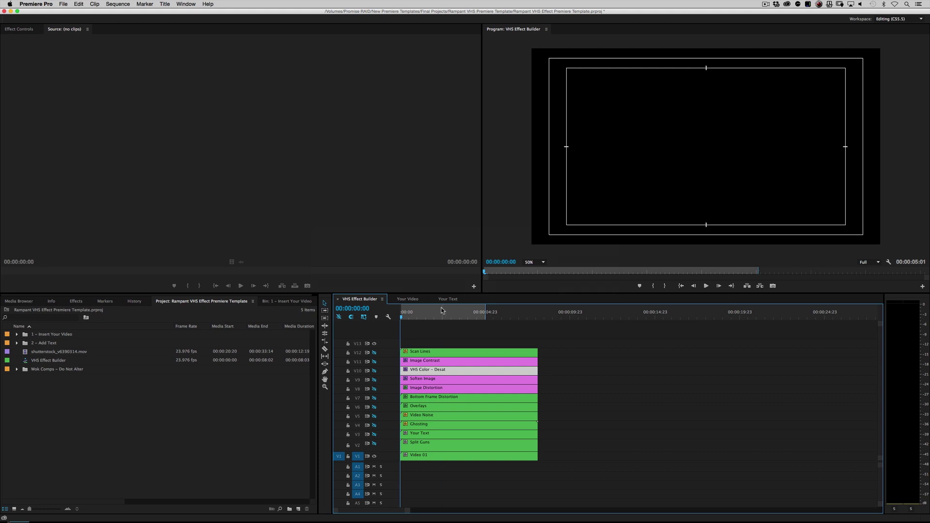
Scrub the VHS Effect Builder timeline to view its stacked effect layers
left_click_drag(441, 313, 385, 313)
Expand the 1 – Insert Your Video bin, open the Your Video sequence and check its placeholder
left_click(83, 432)
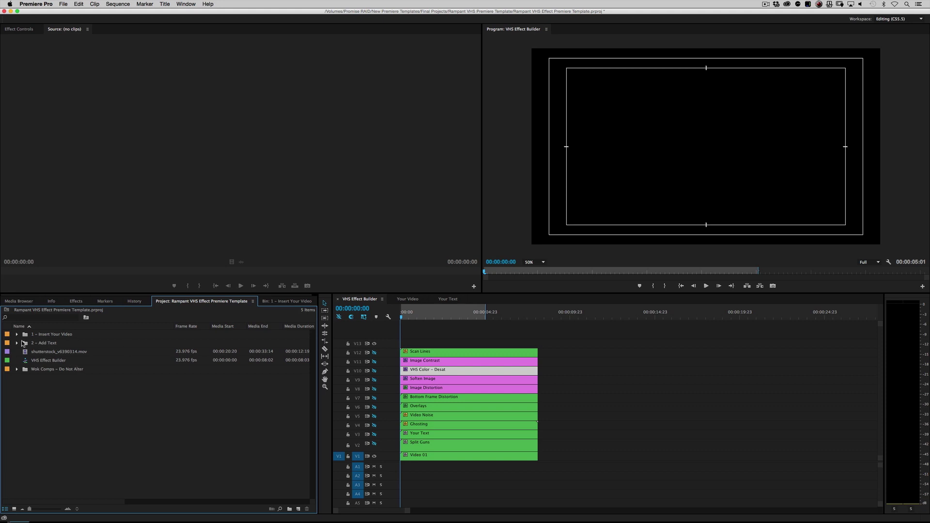
left_click(37, 335)
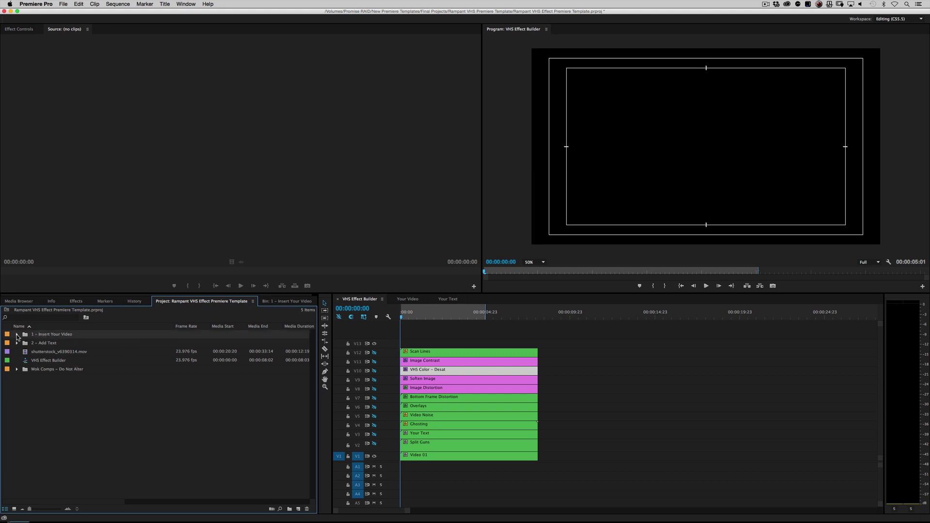
left_click(17, 334)
double_click(49, 351)
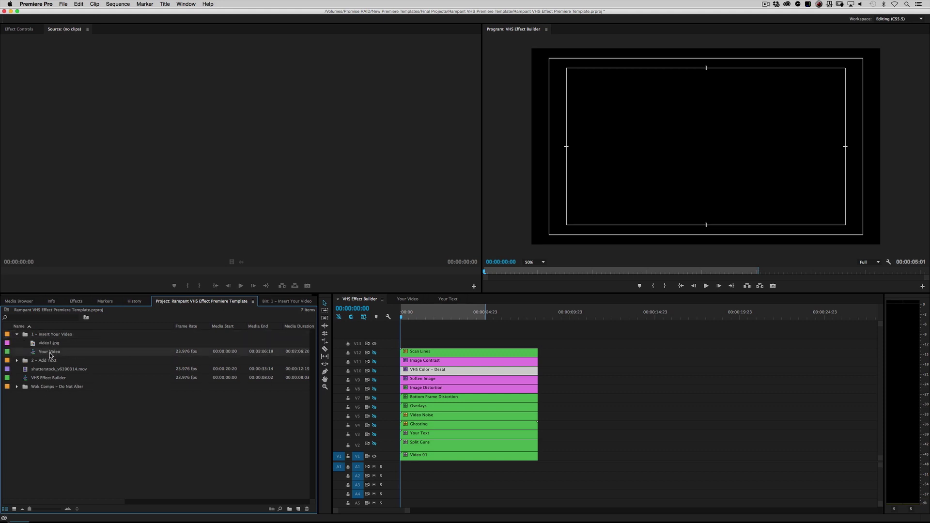
left_click_drag(418, 317, 370, 352)
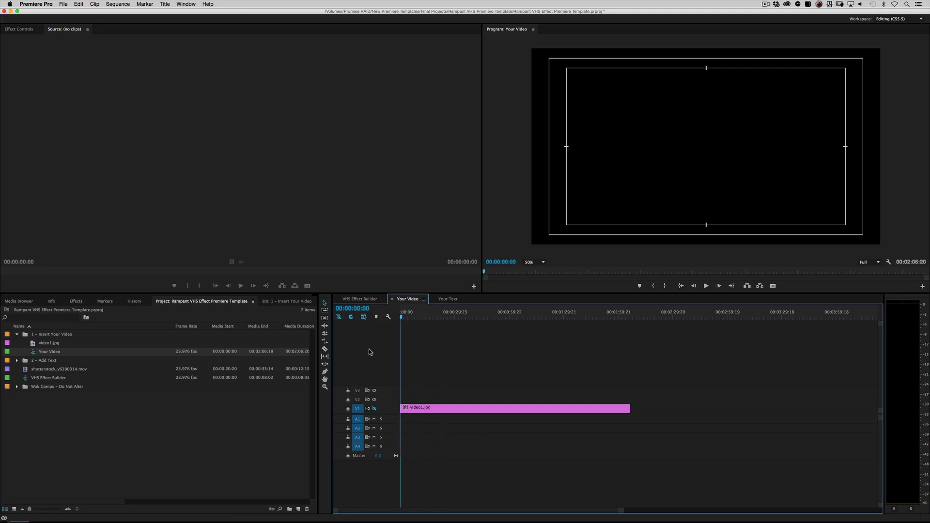
left_click(373, 409)
left_click(374, 408)
Place the shutterstock clip at the start of V2, scrub it, and return to VHS Effect Builder
left_click(35, 370)
left_click_drag(27, 372, 404, 398)
mouse_move(415, 320)
left_mouse_down()
mouse_move(395, 321)
mouse_move(420, 321)
mouse_move(399, 321)
mouse_move(410, 325)
left_mouse_up()
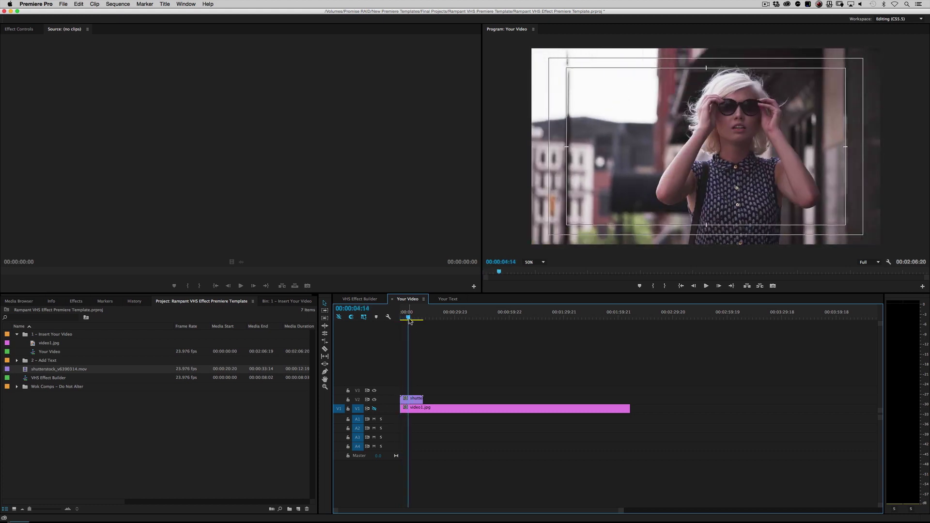
left_click_drag(410, 322, 401, 321)
left_click(365, 299)
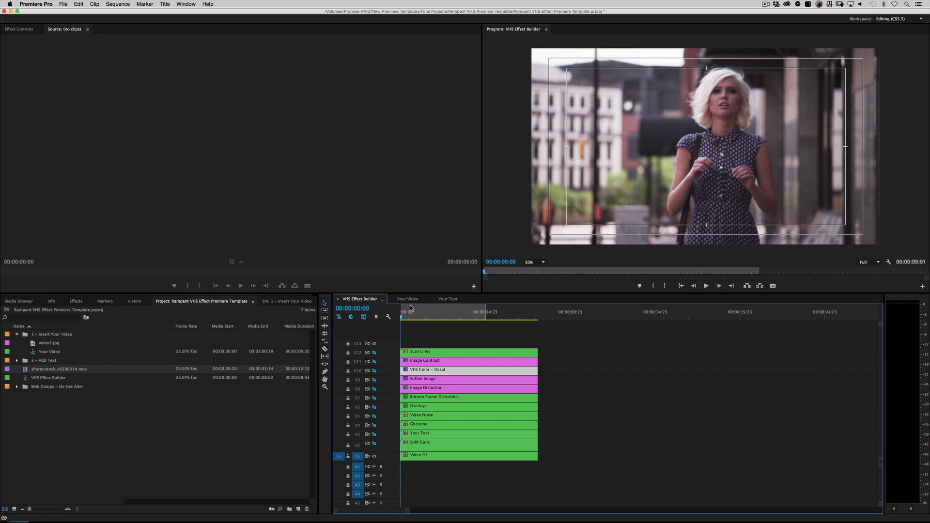
key("space")
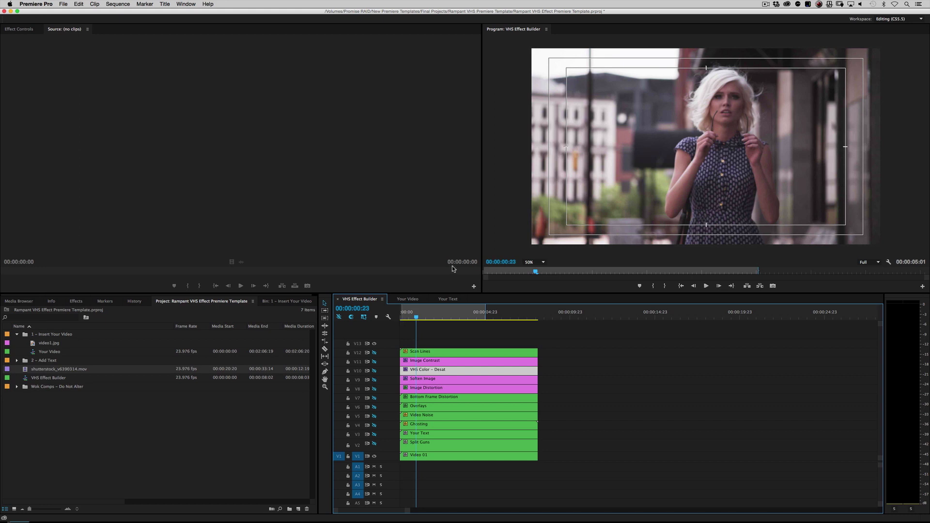
left_click(442, 443)
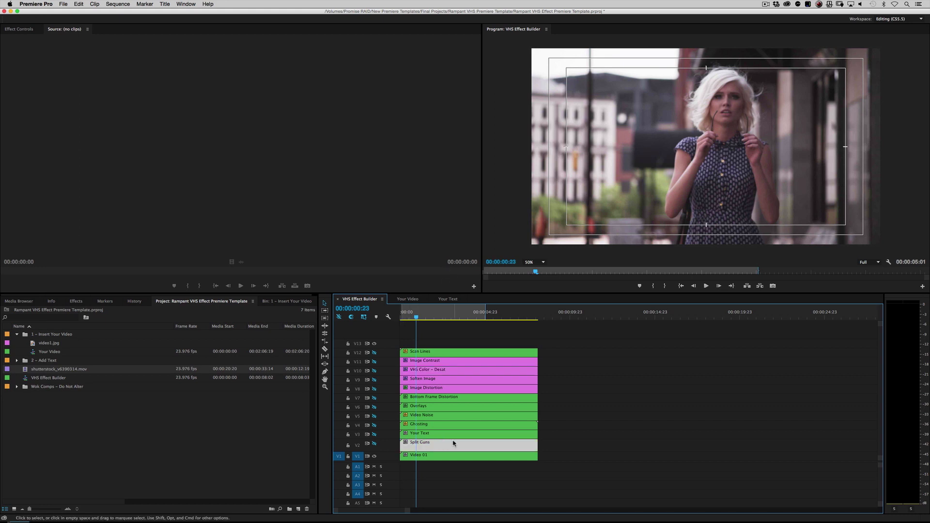
left_click(374, 444)
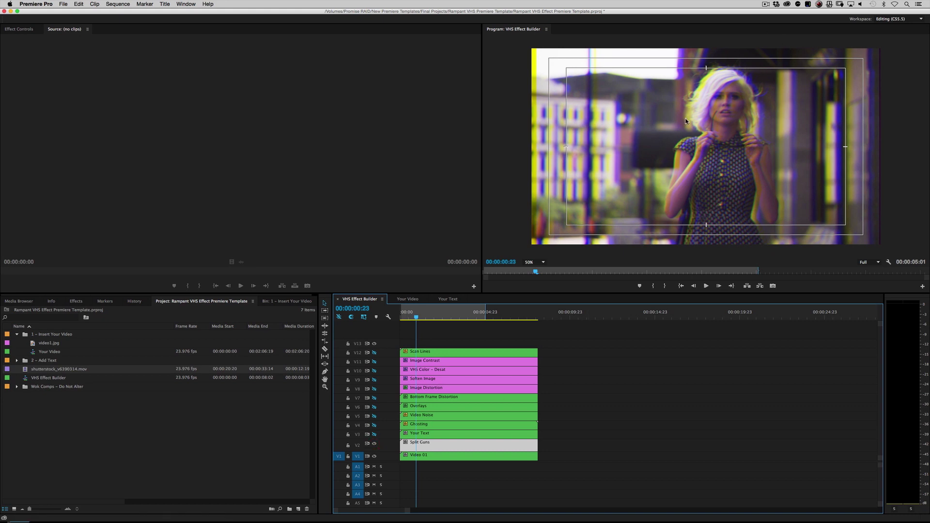
key("space")
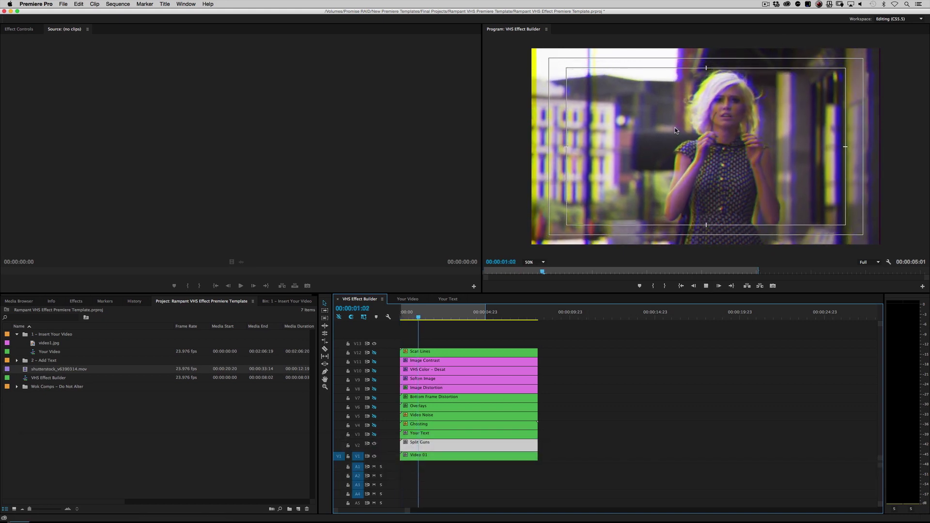
key("space")
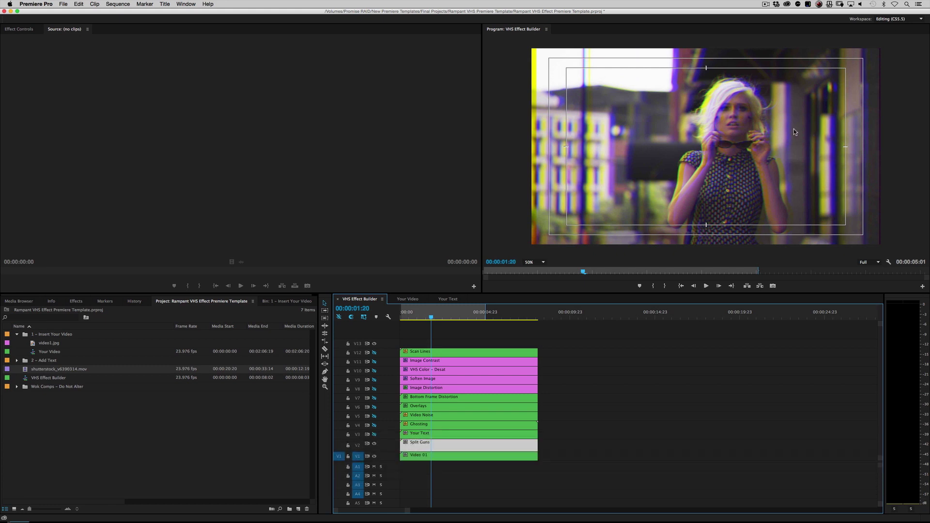
left_click(374, 444)
left_click(432, 434)
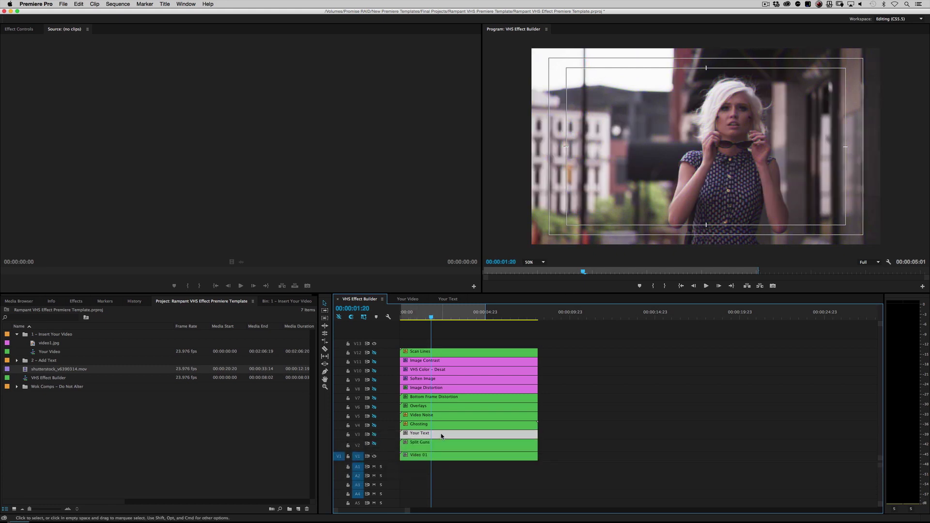
left_click(429, 426)
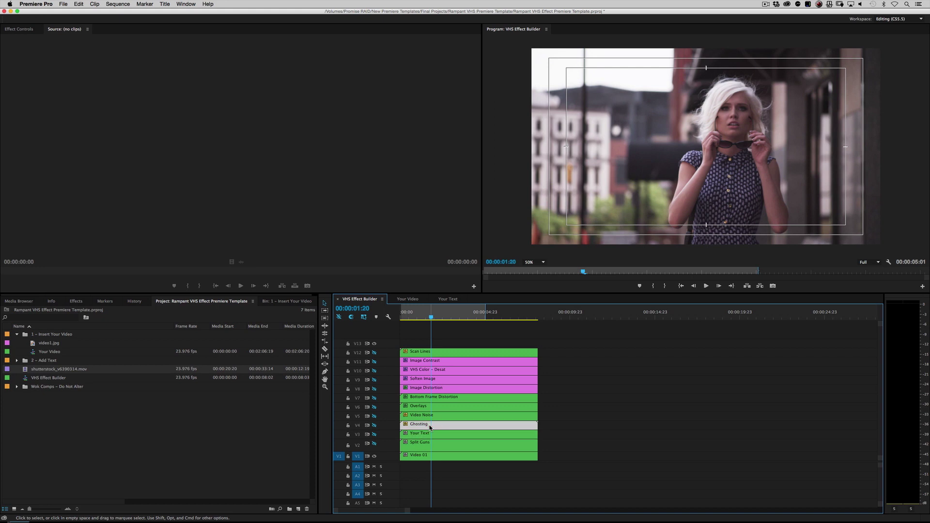
left_click(374, 425)
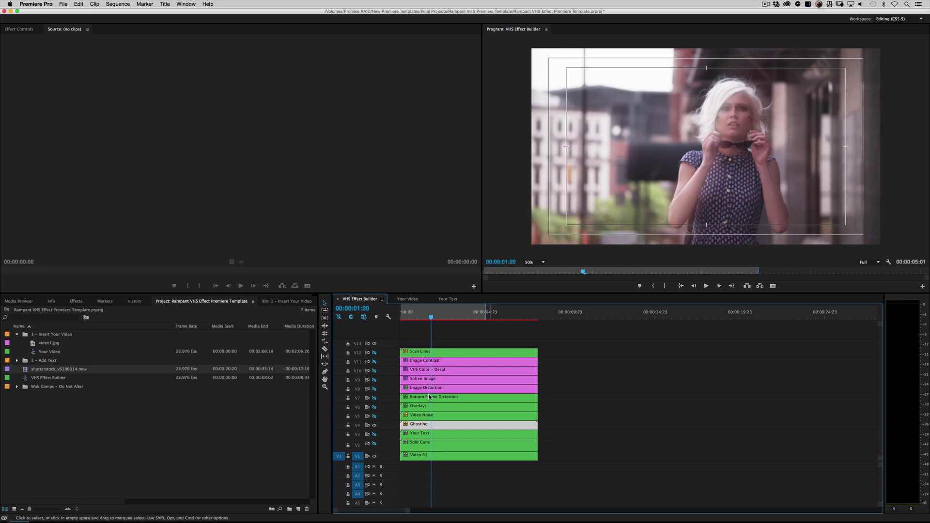
left_click(374, 426)
left_click(427, 416)
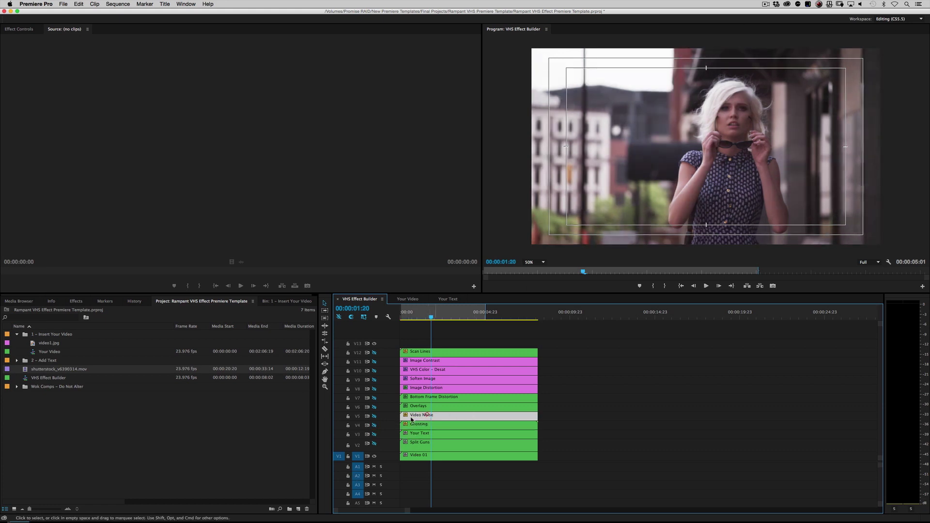
left_click(373, 417)
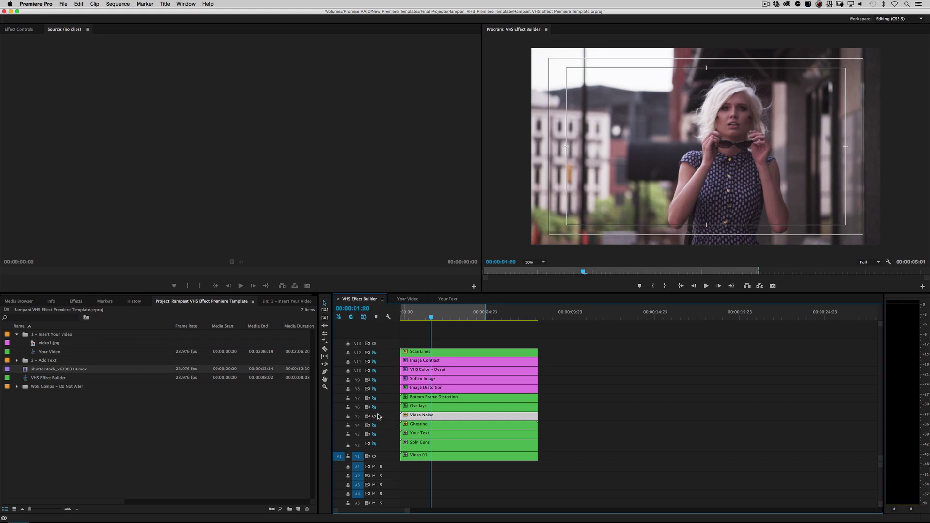
Play the VHS Effect Builder preview at 100% magnification
key("space")
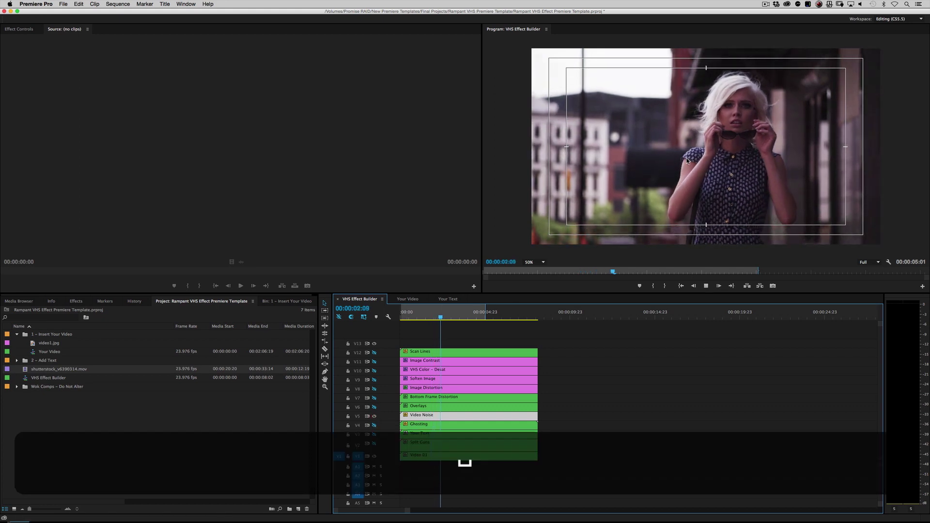
key("space")
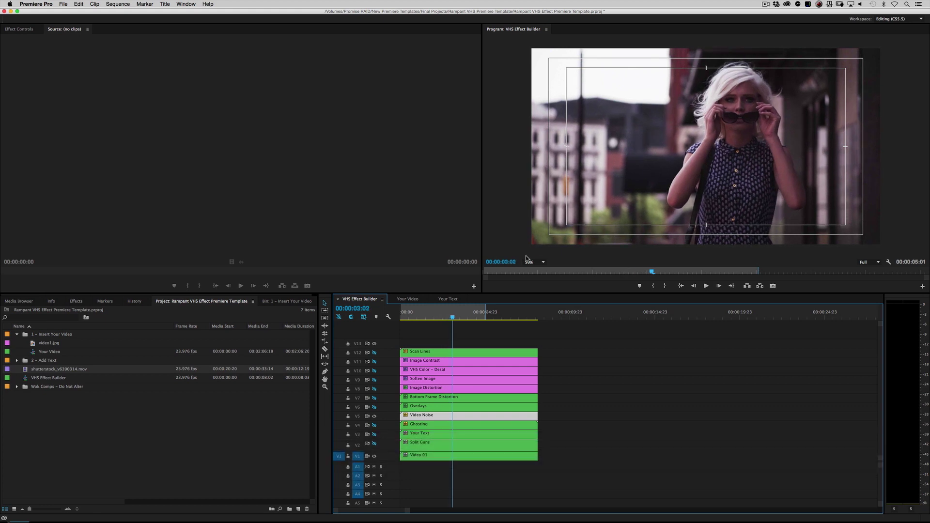
left_click(533, 262)
left_click(537, 307)
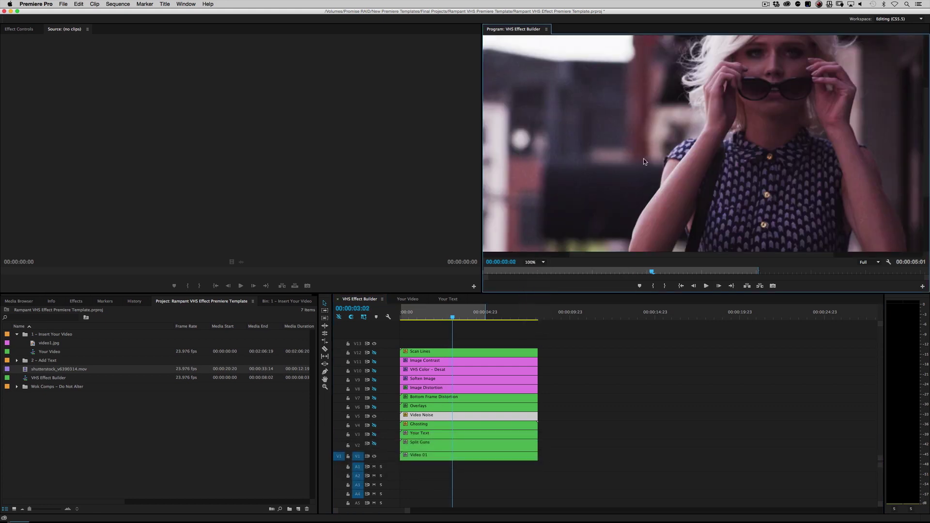
key("space")
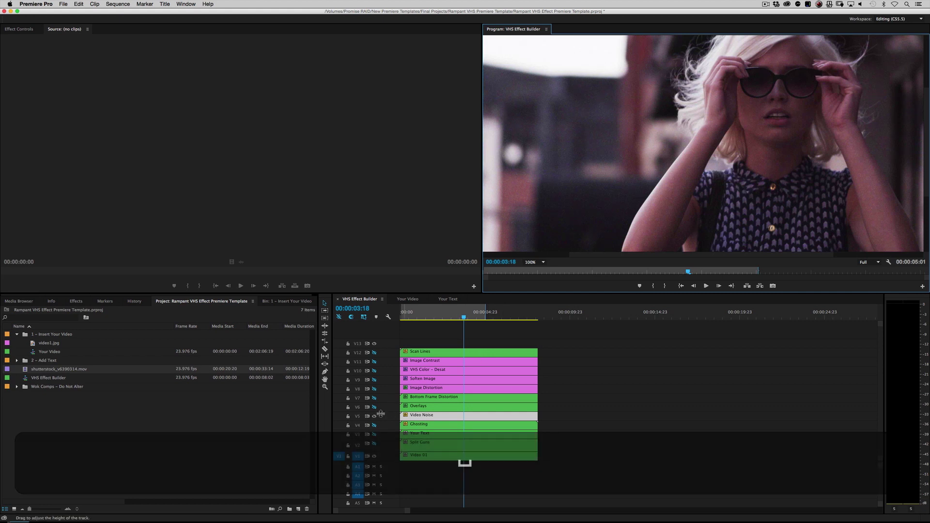
Toggle the Video Noise layer on and off repeatedly to compare the look
left_click(375, 417)
left_click(375, 417)
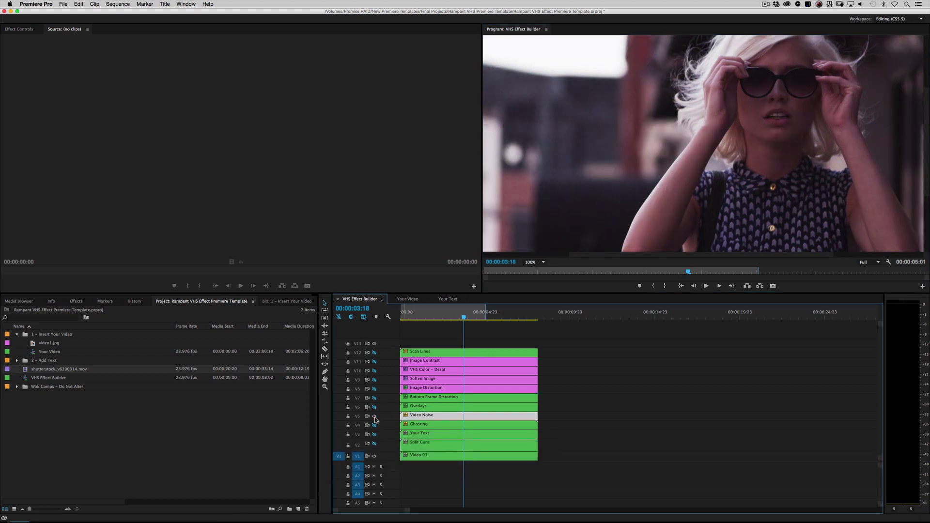
left_click(375, 417)
left_click(375, 417)
left_click(374, 417)
left_click(375, 417)
left_click(374, 417)
Turn off the Overlays layer and replay the sequence from the start at 50% preview
left_click(418, 407)
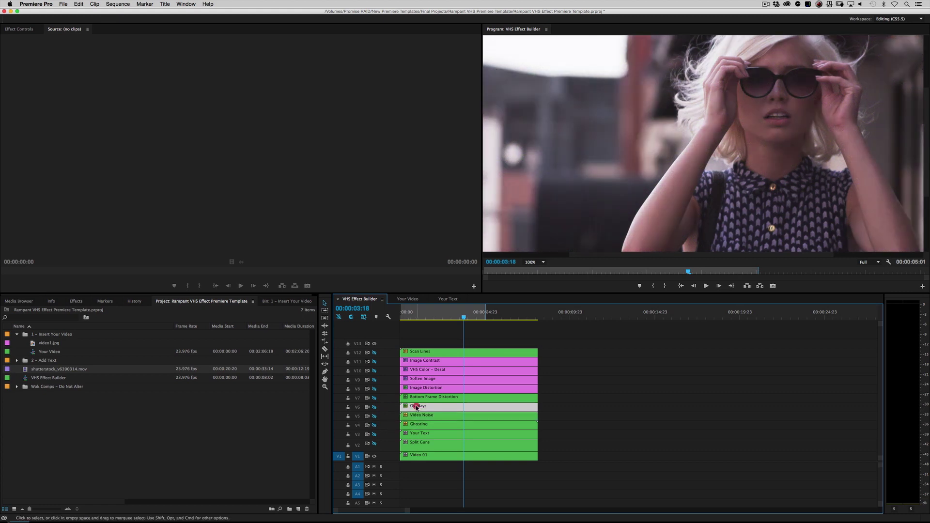
key("Left")
left_click(543, 262)
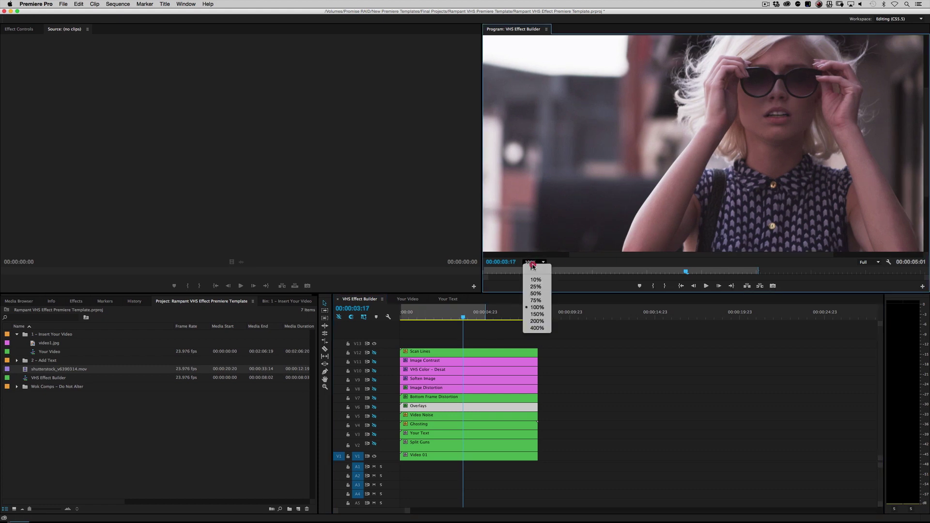
left_click(533, 296)
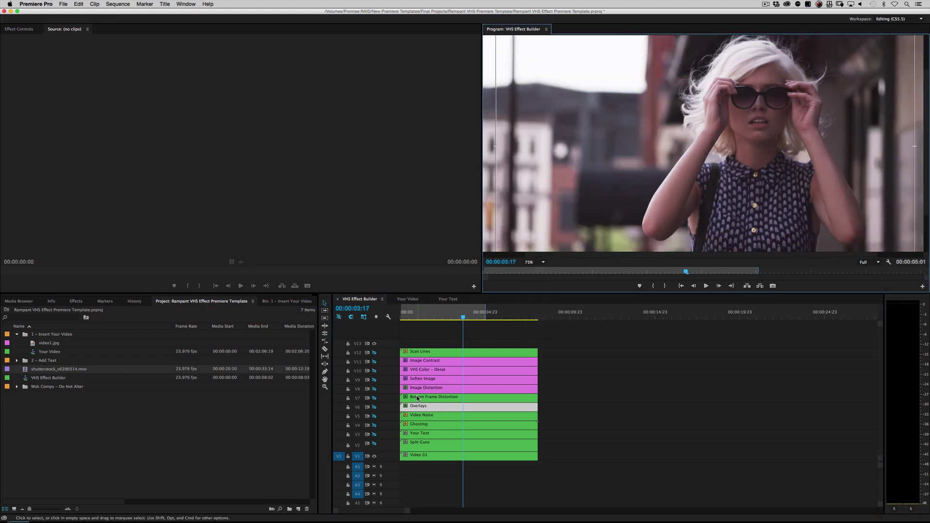
left_click(371, 405)
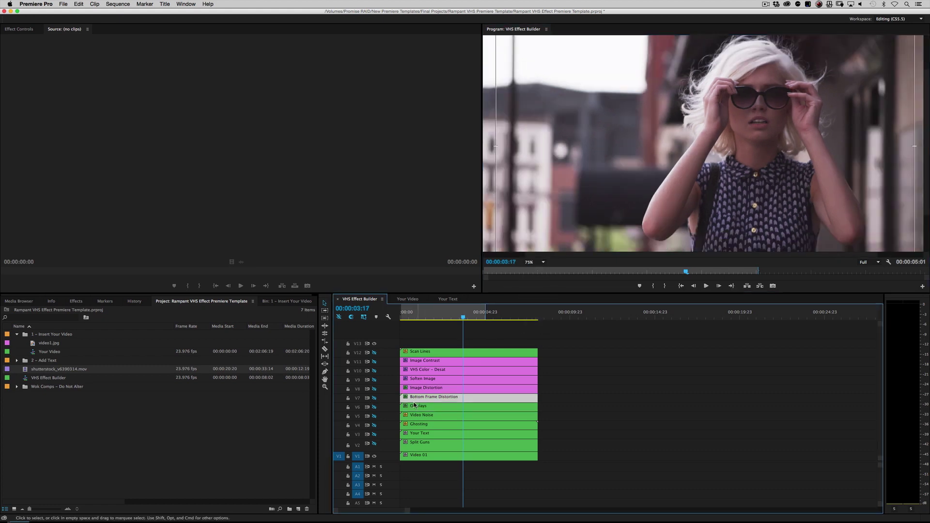
left_click(374, 407)
left_click_drag(431, 314, 409, 314)
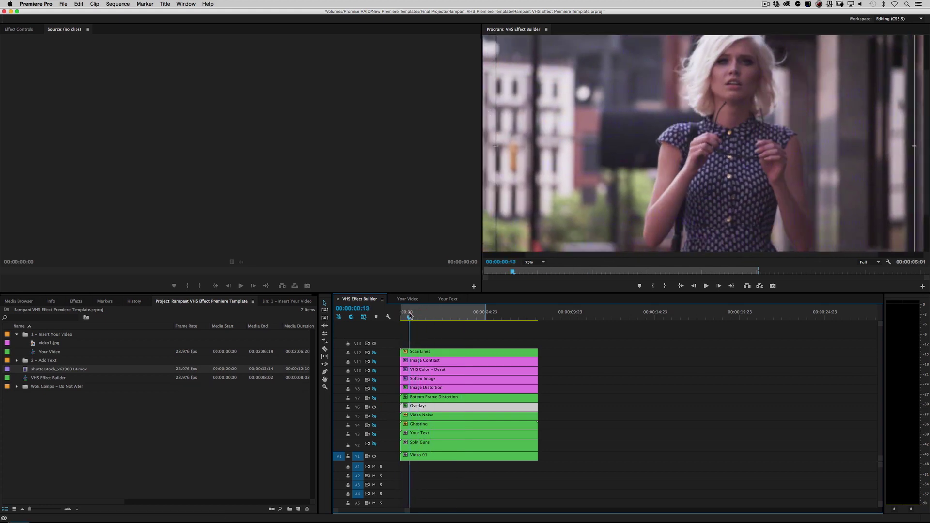
left_click(528, 262)
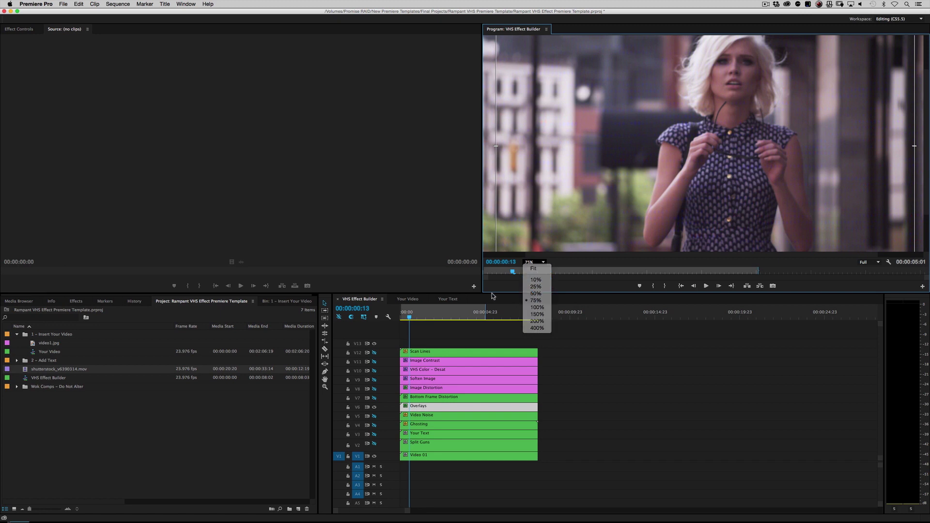
left_click(534, 294)
left_click(402, 314)
key("space")
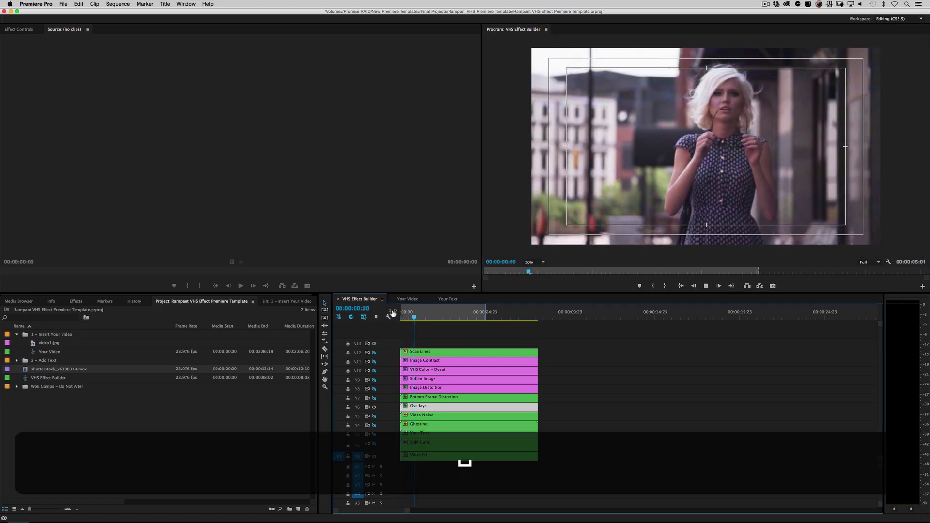
key("space")
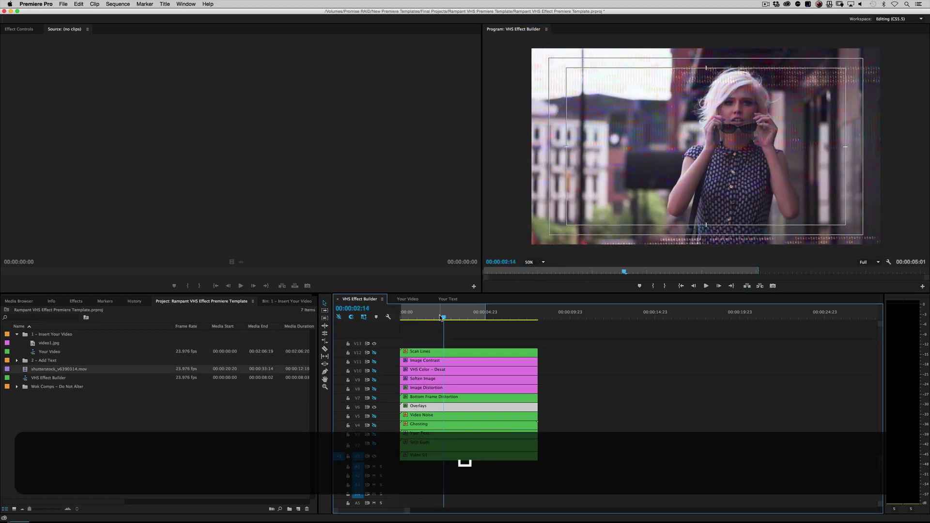
Restore the Overlays layer, disable Bottom Frame Distortion, and play from the start
left_click(374, 407)
left_click(374, 398)
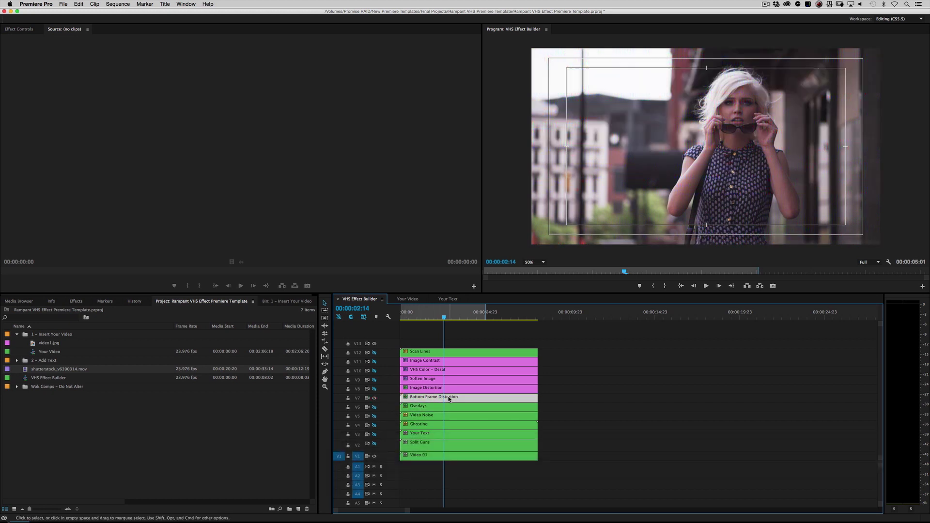
key("Home")
key("space")
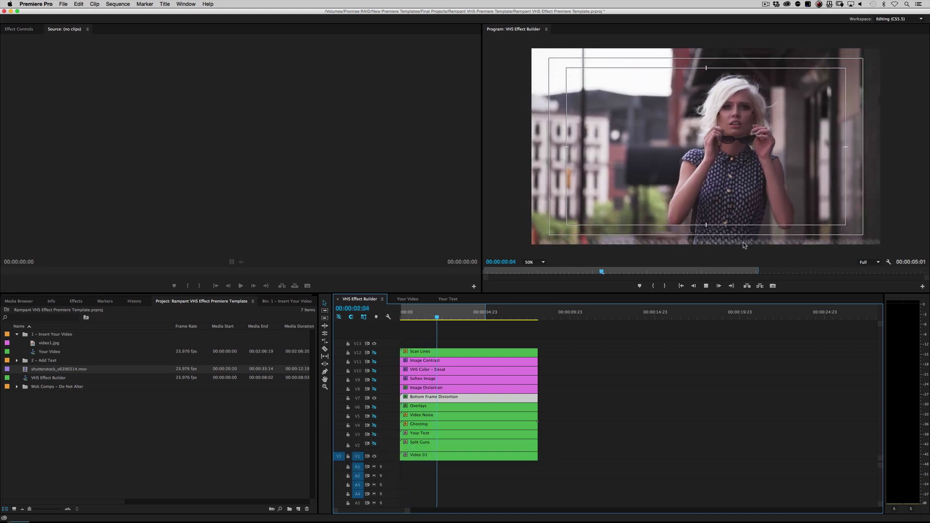
key("space")
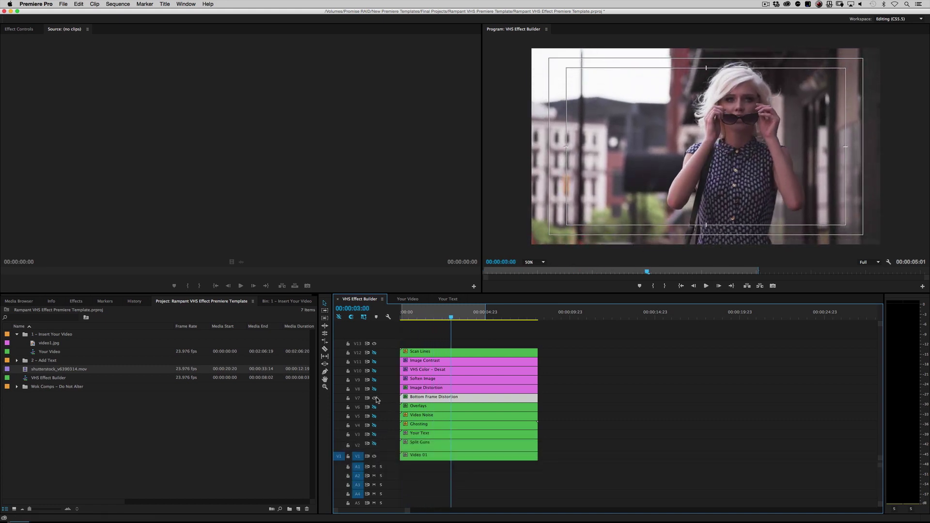
Turn on the Image Distortion layer and render effects across the whole sequence
left_click(427, 388)
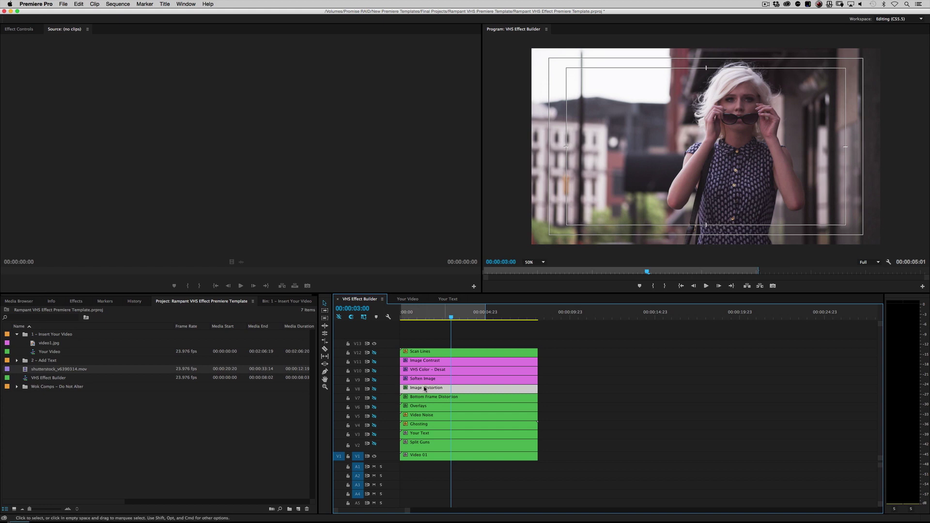
left_click(373, 389)
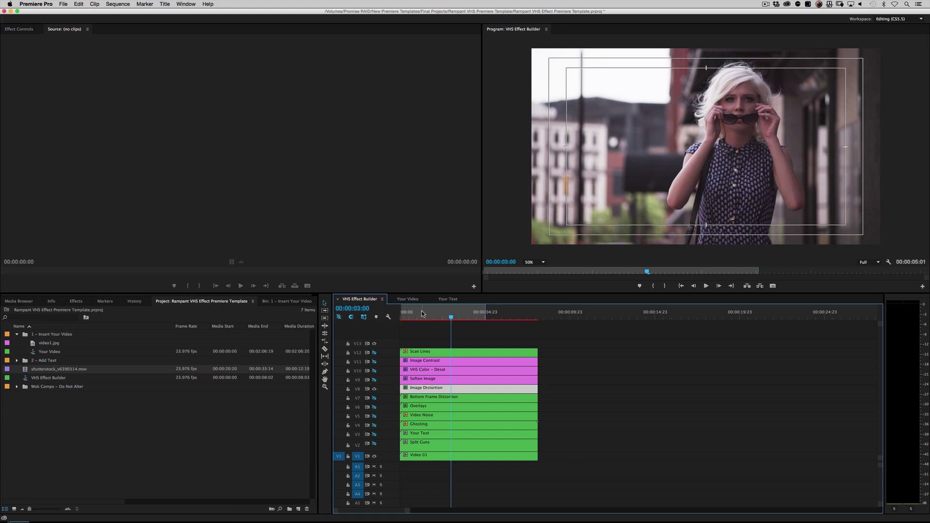
left_click(405, 315)
left_click(117, 4)
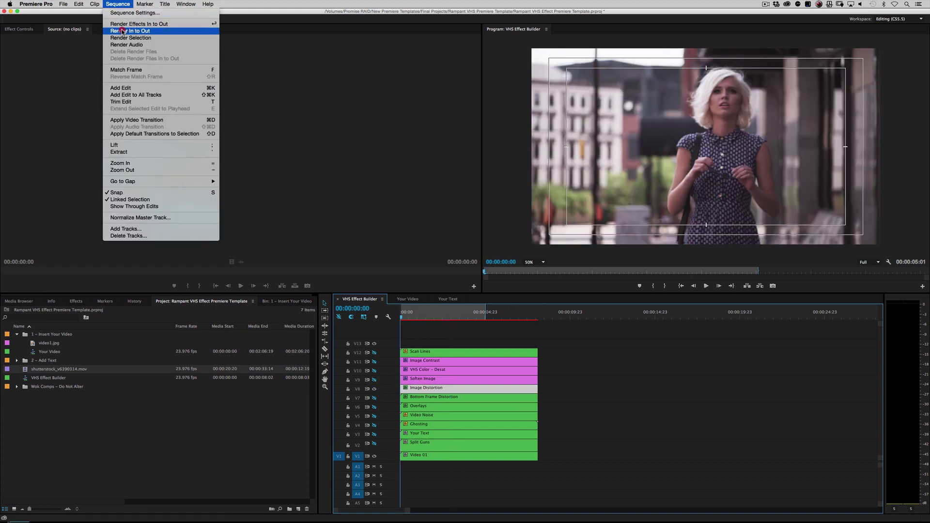
left_click(140, 29)
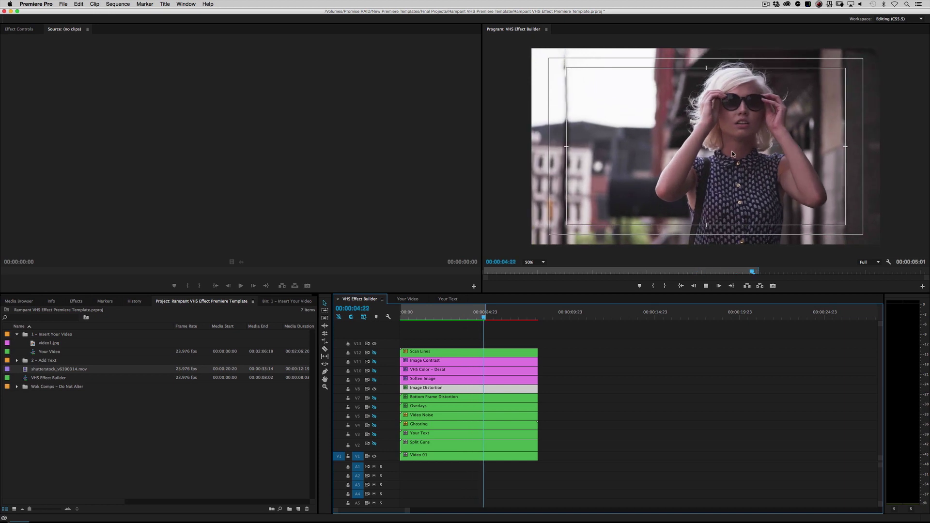
Play the rendered sequence at 75% preview, then return the playhead to the start
left_click(528, 262)
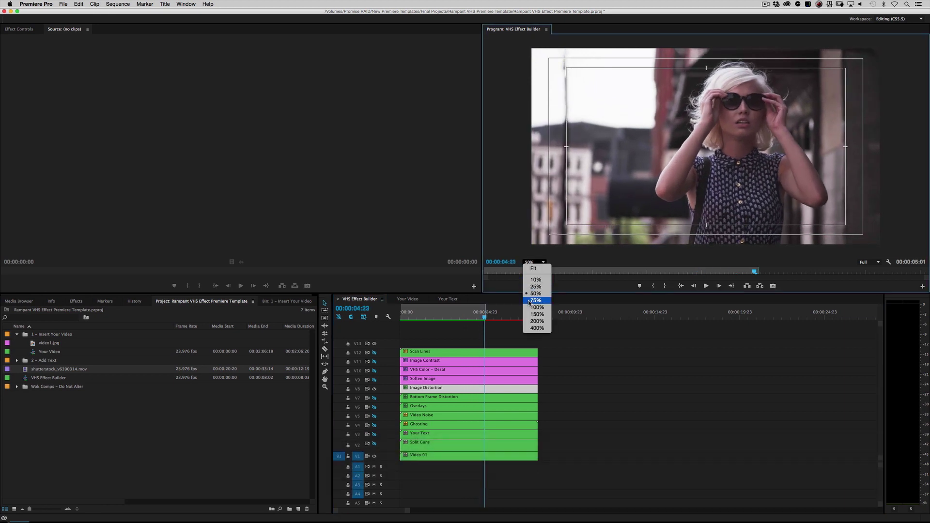
left_click(535, 301)
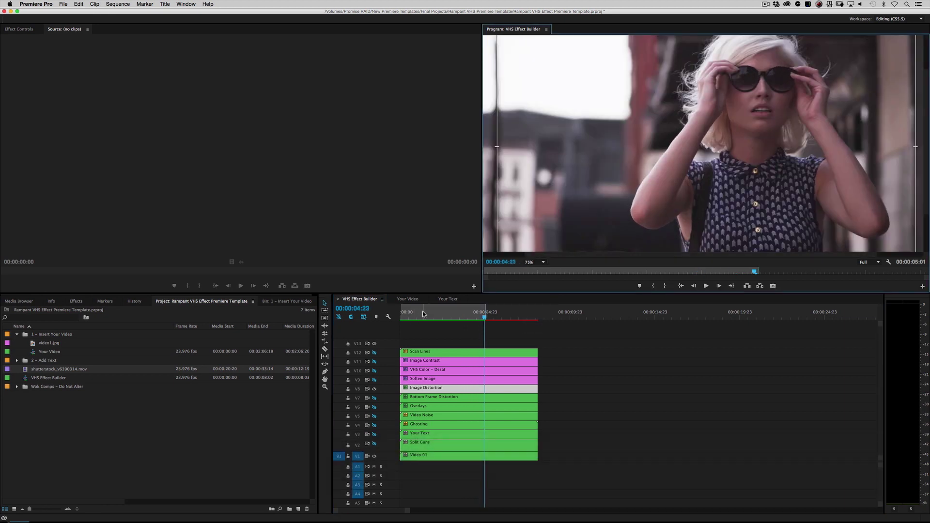
key("space")
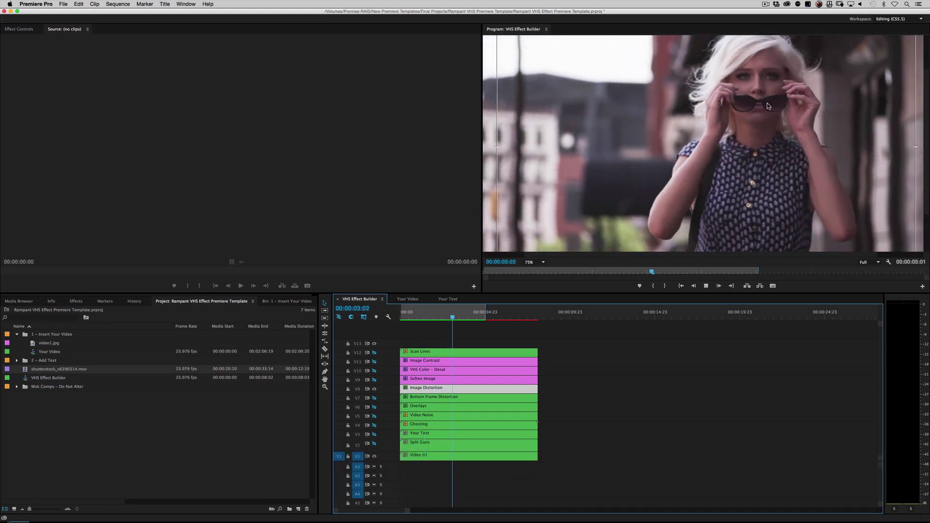
key("space")
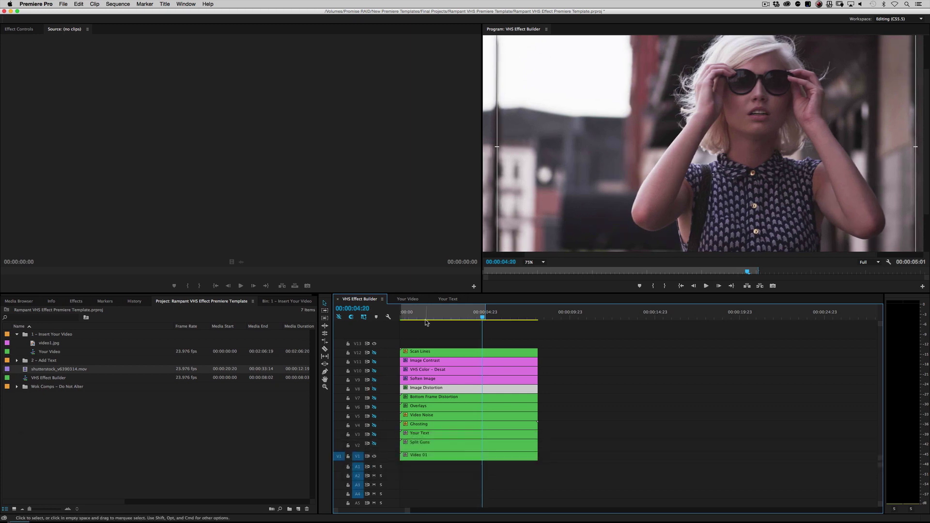
left_click(401, 318)
left_click_drag(401, 318, 433, 319)
left_click(418, 370)
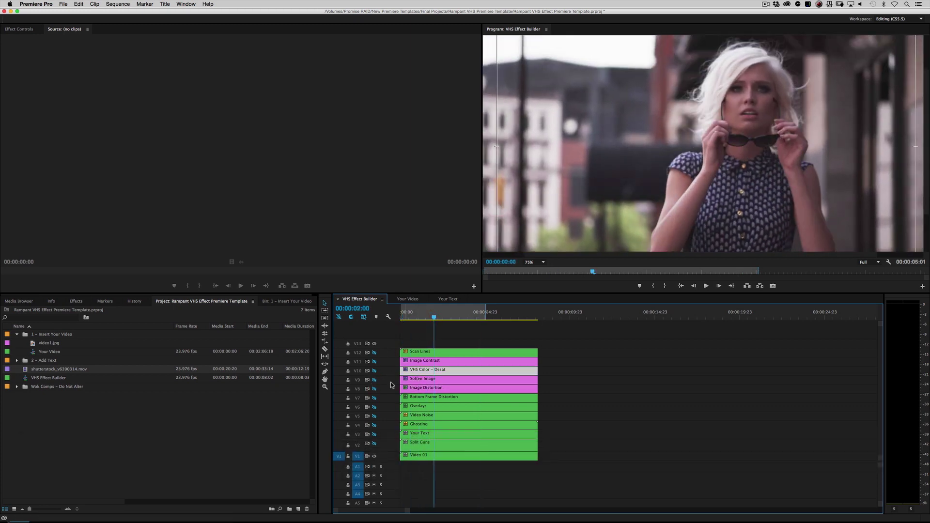
left_click(414, 380)
left_click(374, 380)
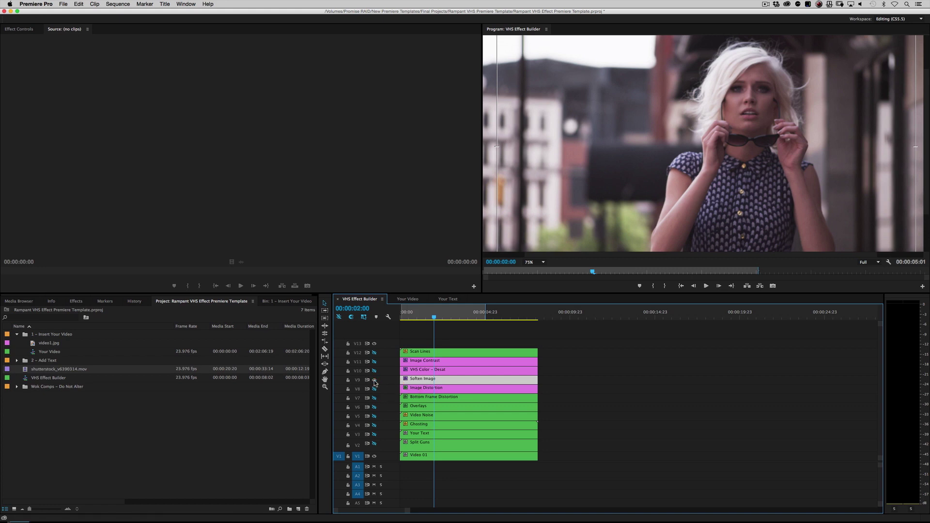
left_click(432, 369)
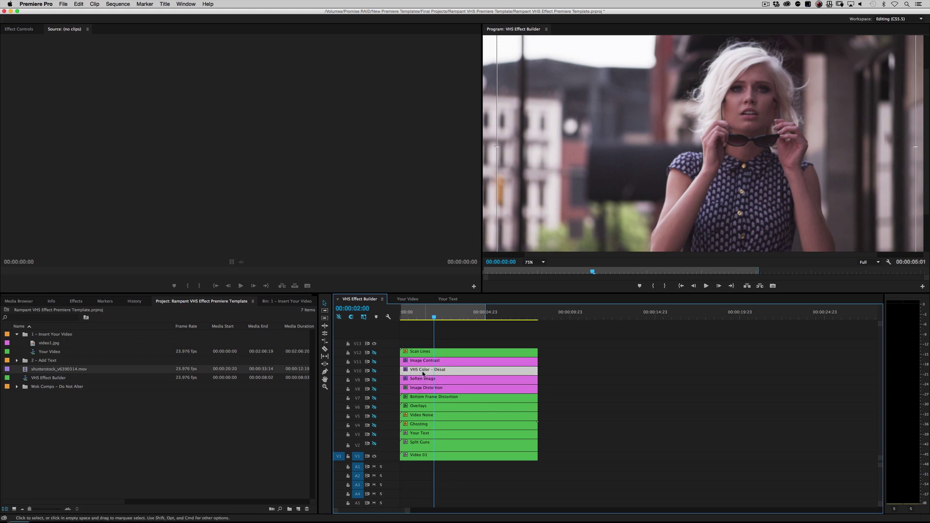
left_click(373, 371)
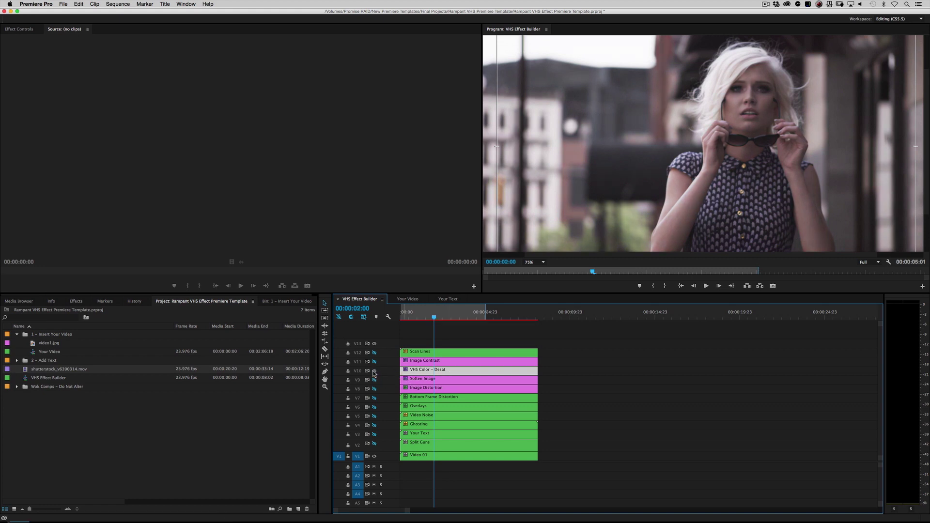
left_click(374, 371)
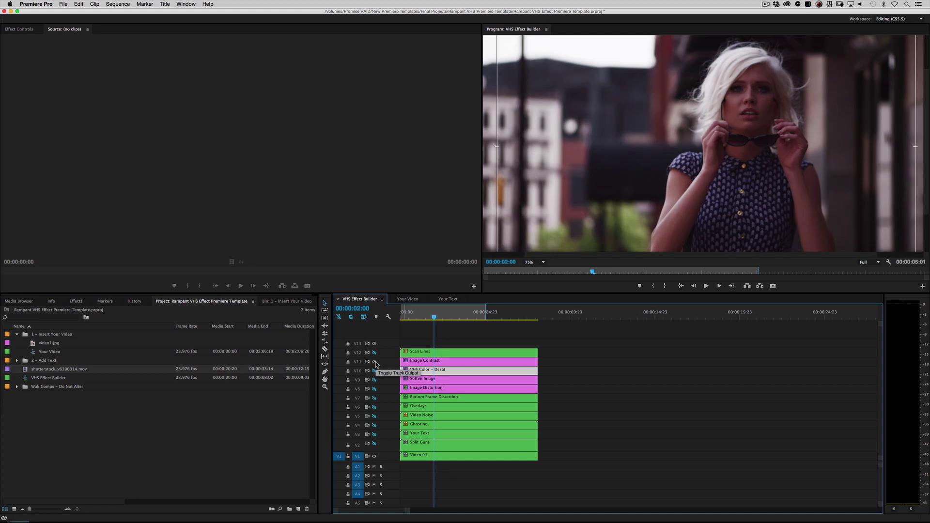
left_click(374, 353)
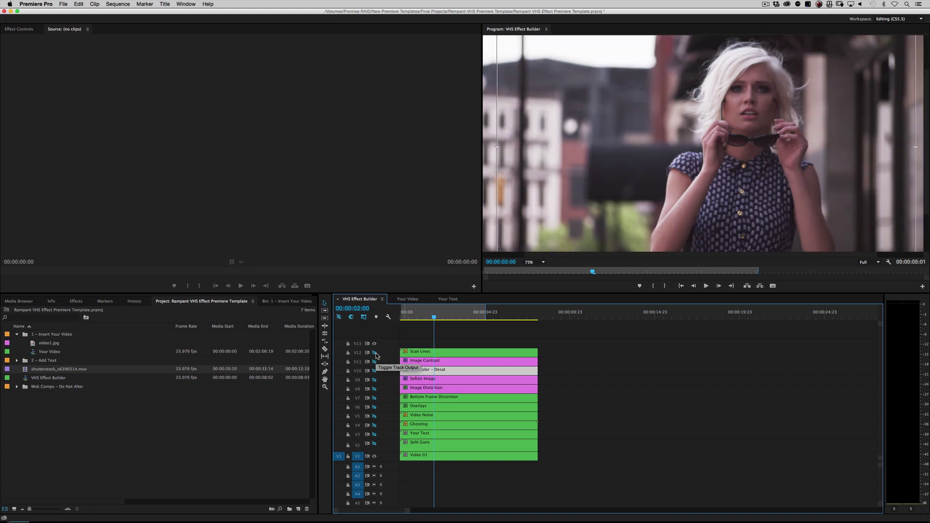
left_click(543, 262)
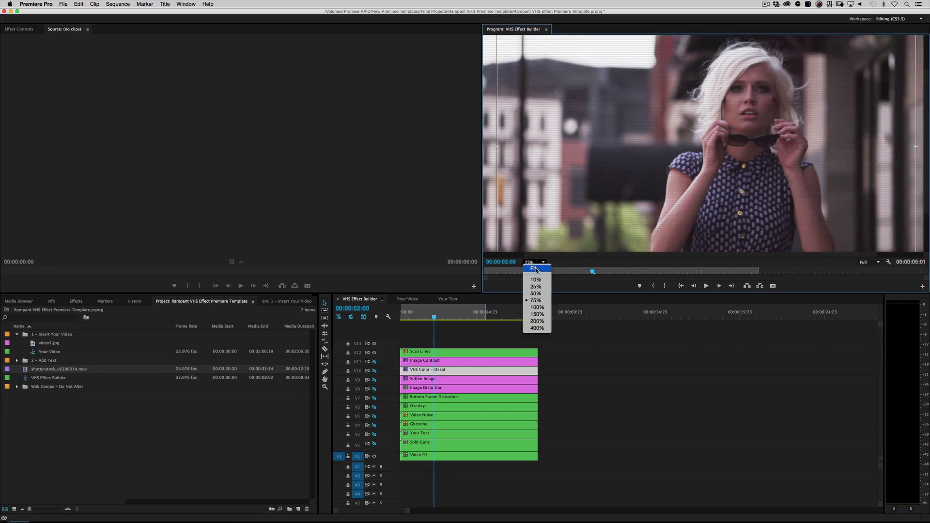
left_click(535, 309)
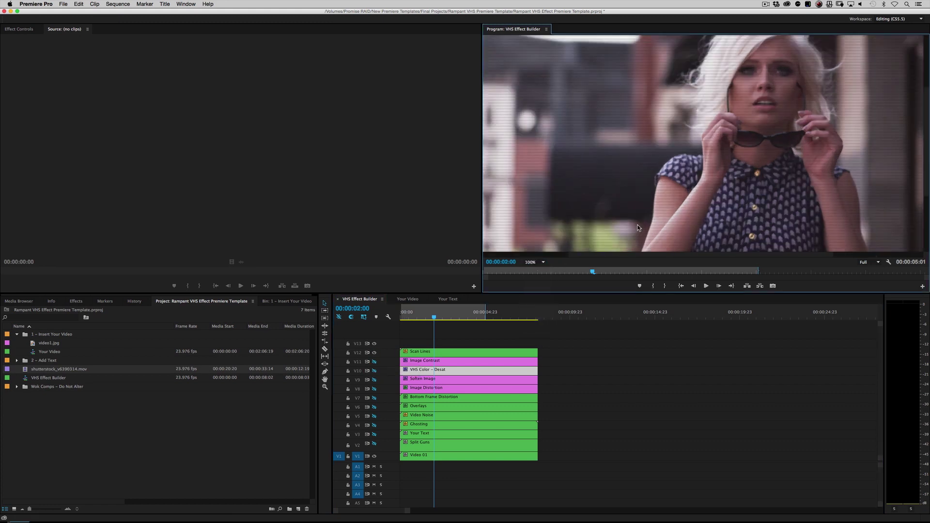
left_click(535, 262)
left_click(535, 317)
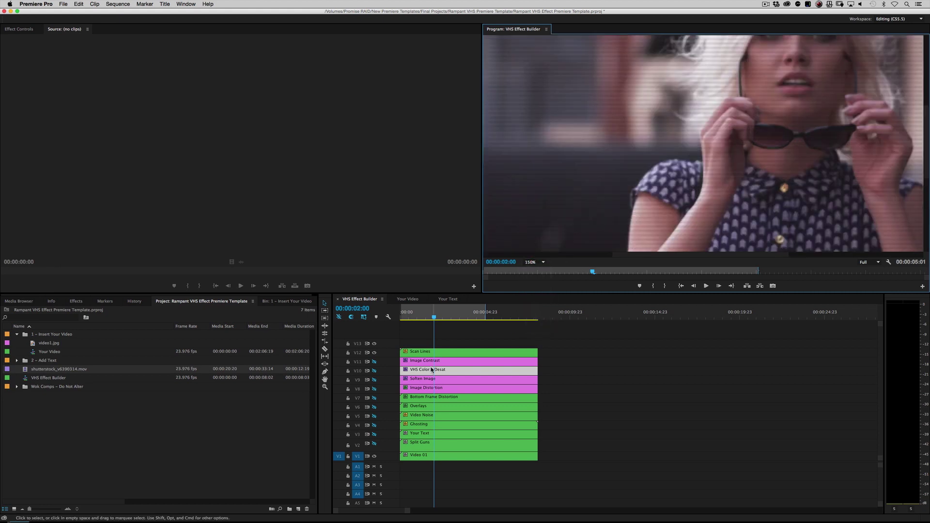
left_click(374, 353)
left_click(374, 353)
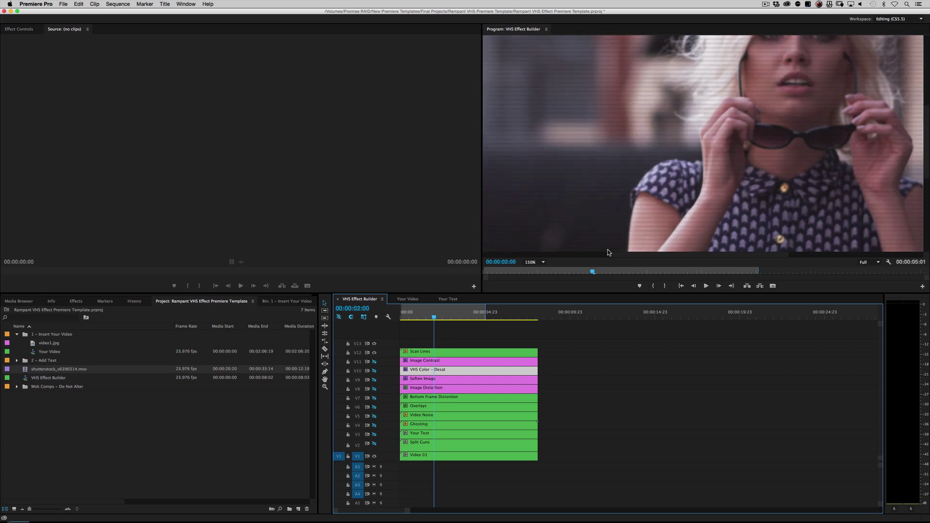
left_click(533, 262)
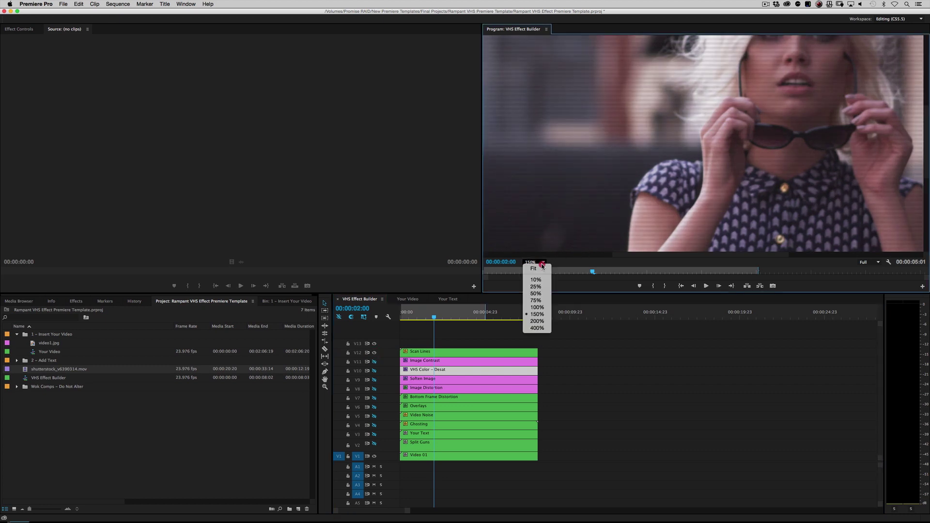
left_click(534, 293)
Switch on the Split Guns layer (V2), then render and play previews from the sequence start
left_click(411, 317)
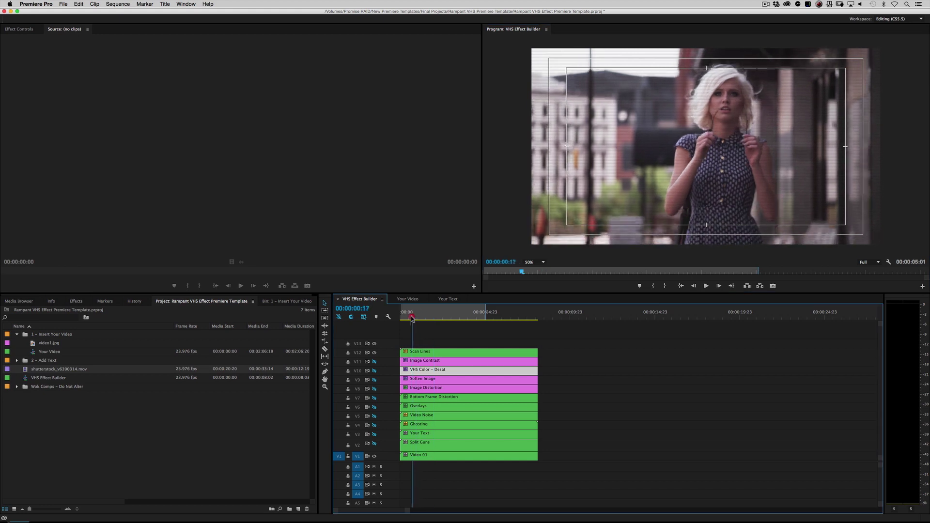
mouse_move(412, 318)
left_mouse_down()
mouse_move(428, 320)
mouse_move(401, 319)
mouse_move(418, 319)
left_mouse_up()
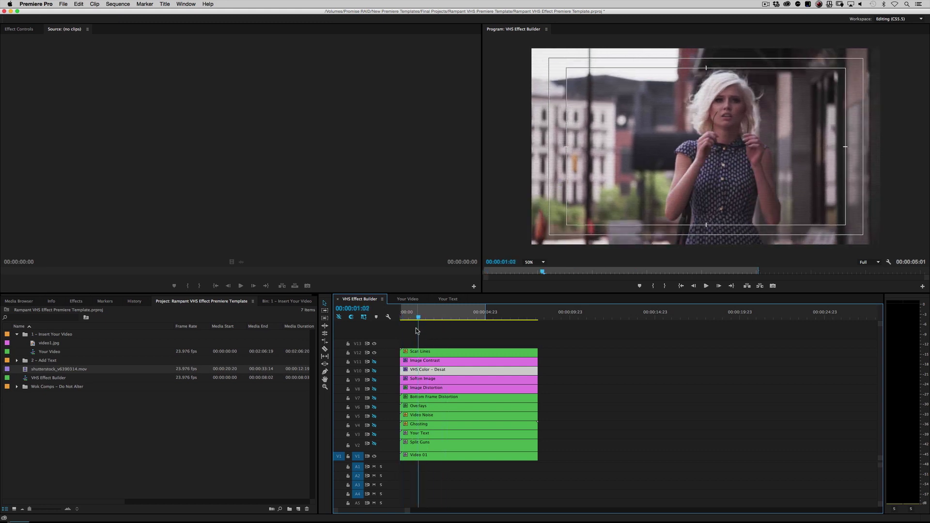
left_click(373, 364)
left_click(375, 371)
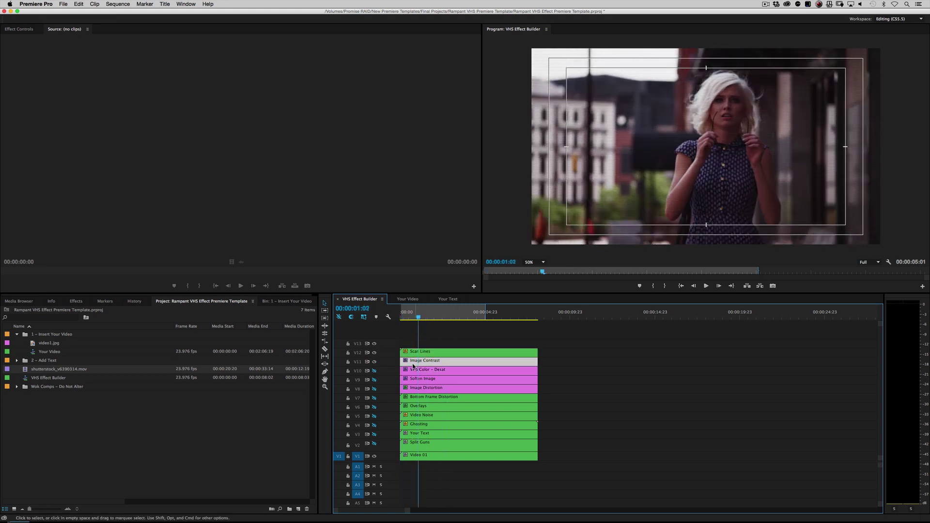
left_click(451, 371)
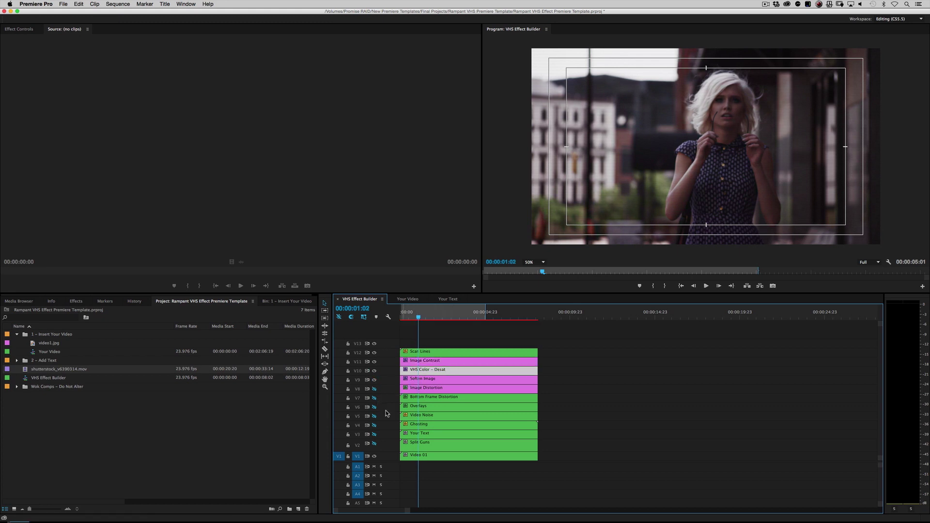
left_click(374, 444)
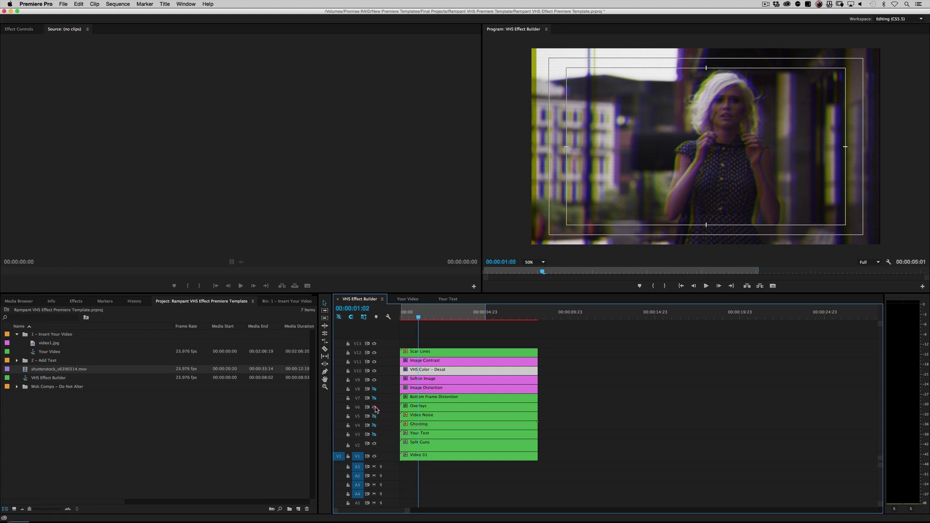
key("Home")
key("Return")
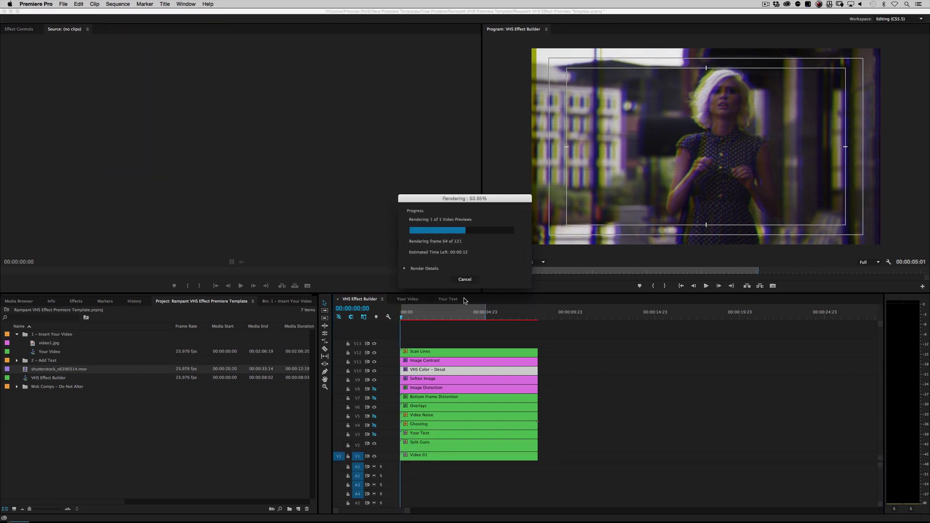
key("space")
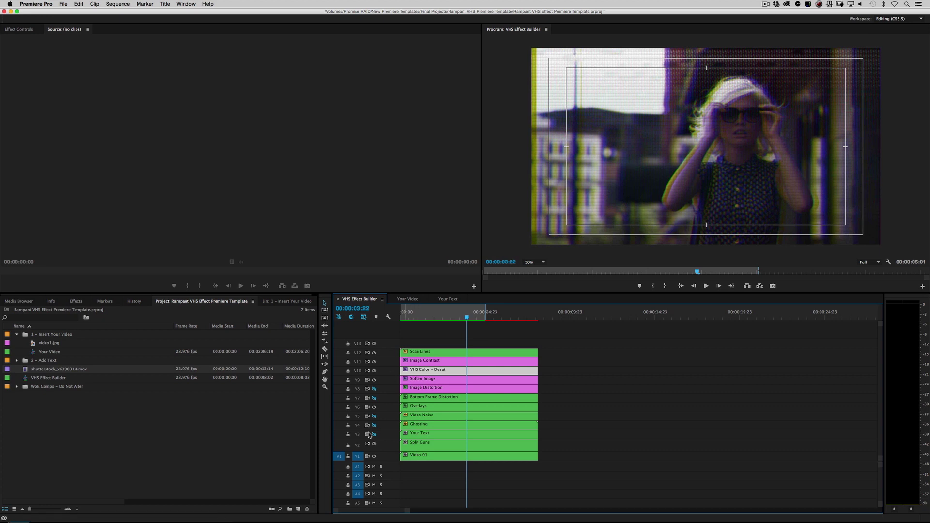
Hide the Soften Image, Image Contrast, Scan Lines and Overlays layers
key("Home")
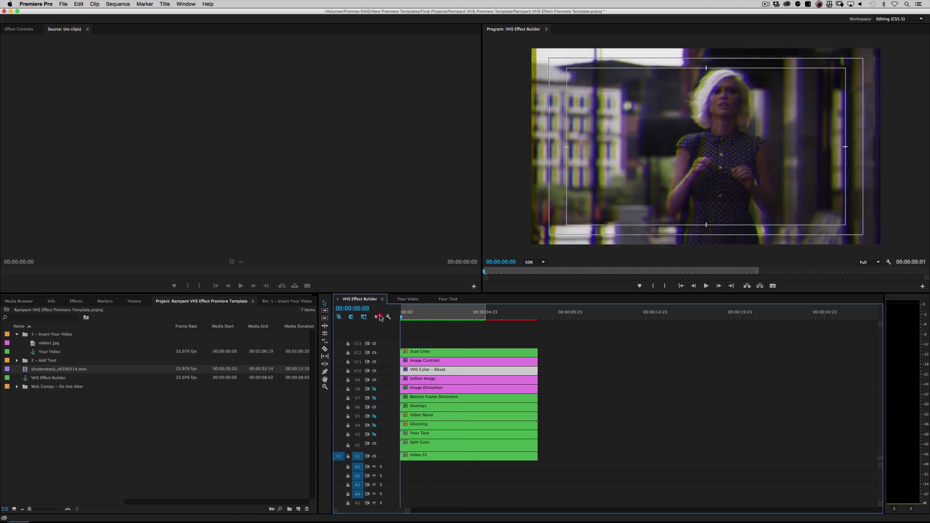
left_click(380, 317)
left_click(374, 352)
left_click(374, 353)
left_click(374, 379)
left_click(374, 363)
left_click(374, 353)
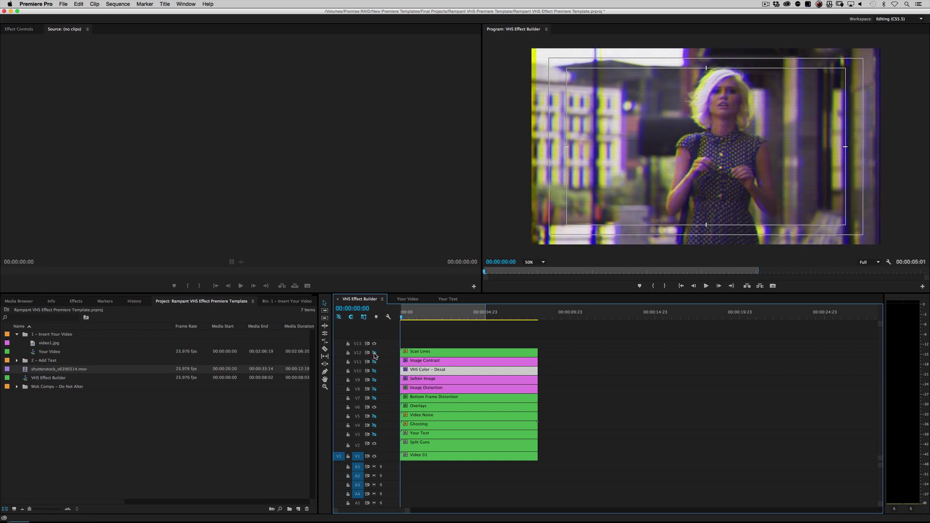
left_click(373, 407)
Toggle the Split Guns layer on and off against the clean footage
left_click(374, 444)
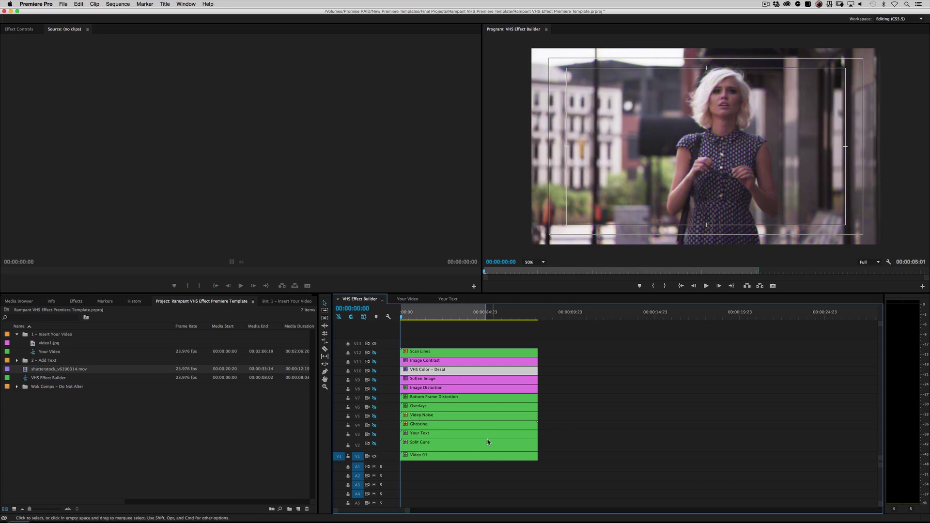
left_click(414, 448)
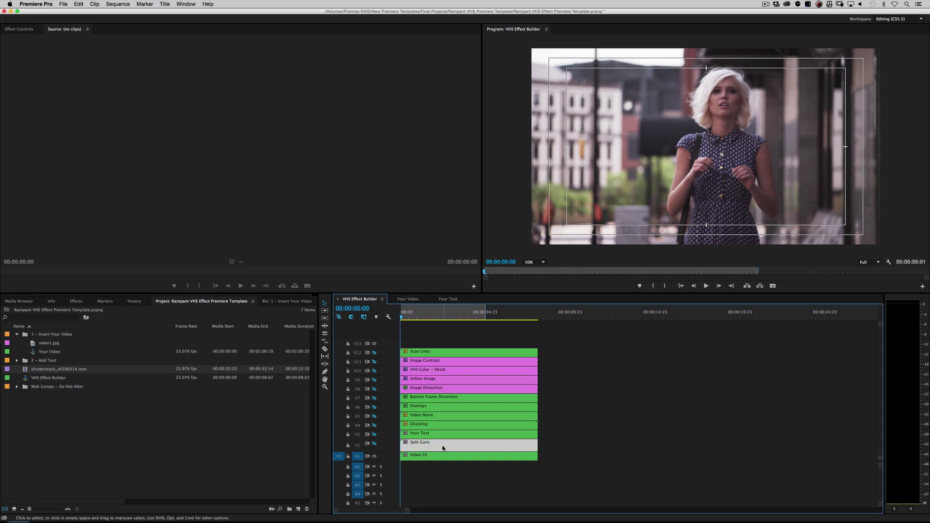
left_click(374, 445)
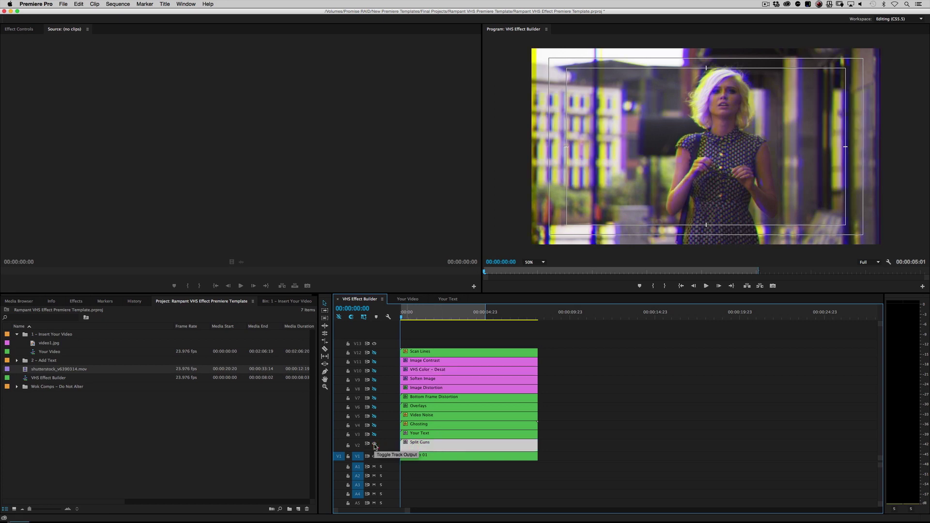
left_click(374, 444)
Open the Split Guns nested sequence at 75% and toggle the Split Guns 02 and 01 layers
double_click(432, 447)
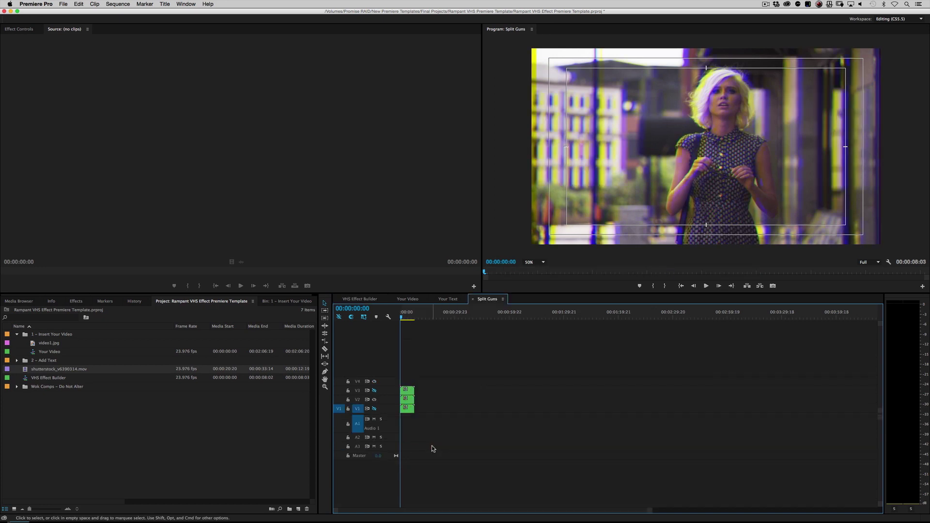
left_click(412, 311)
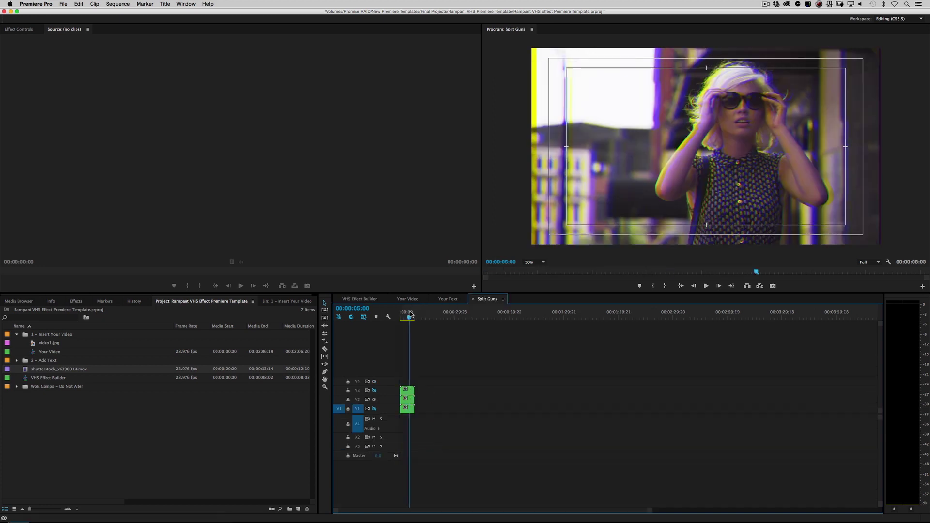
left_click_drag(652, 510, 521, 511)
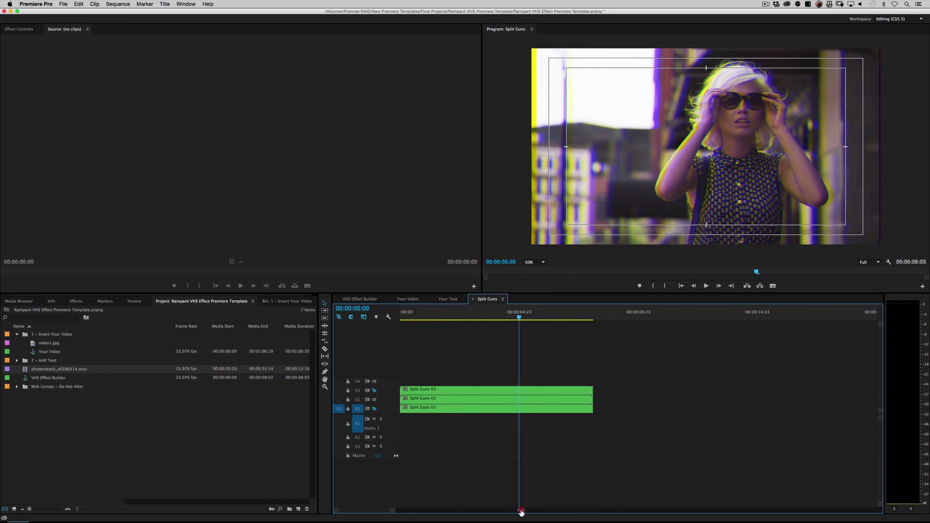
left_click(436, 400)
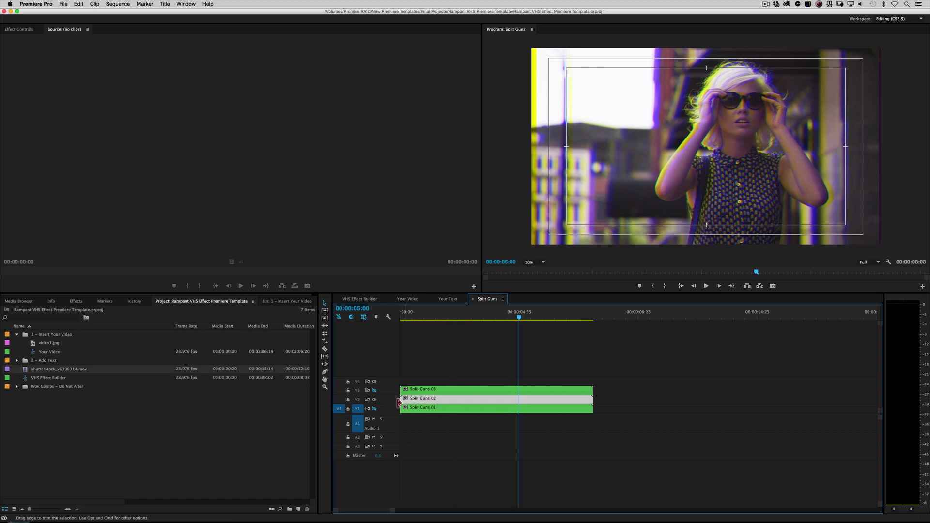
left_click(374, 399)
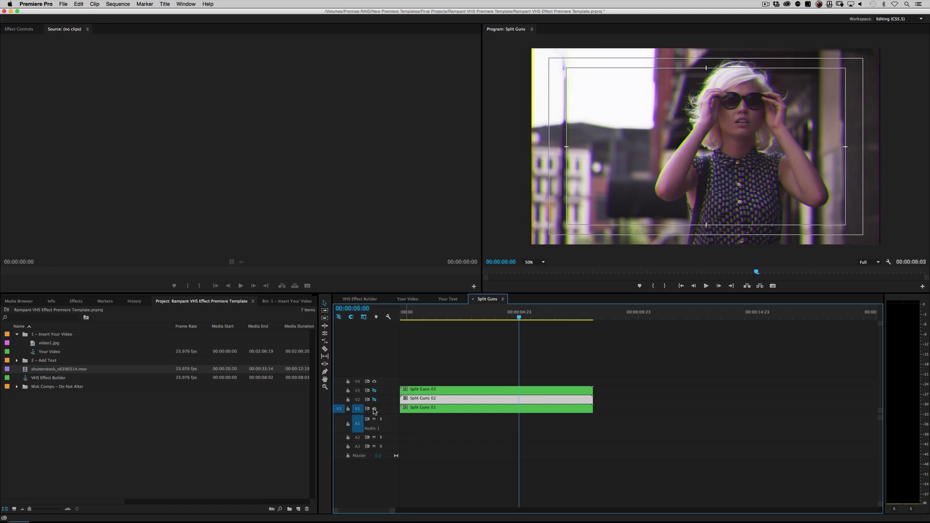
left_click(374, 409)
left_click(542, 262)
left_click(532, 298)
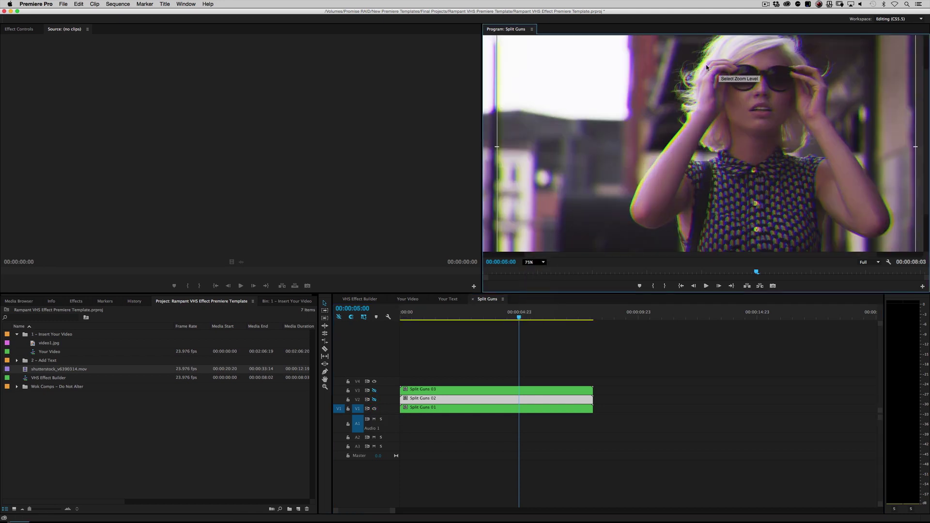
Toggle Split Guns 01, 02 and 03 on and off to compare each layer's contribution
left_click(374, 409)
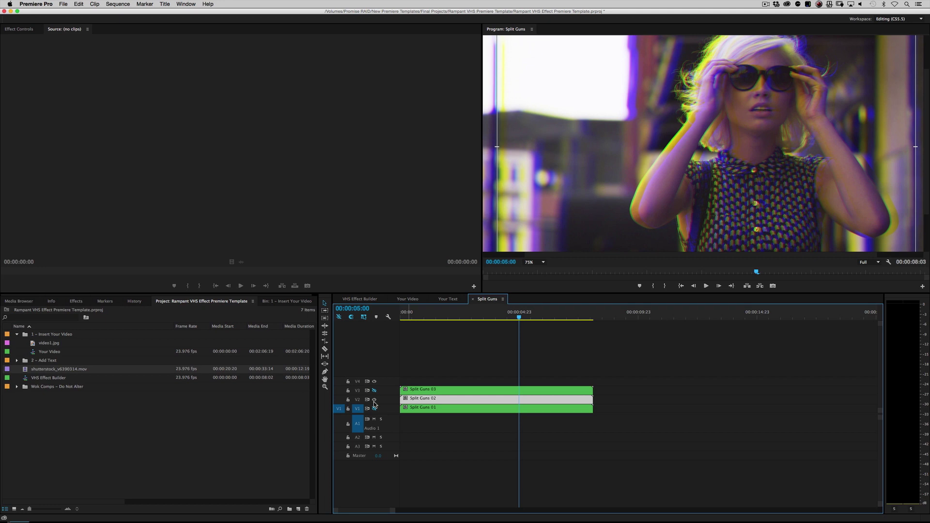
left_click(374, 400)
left_click(374, 390)
left_click(374, 391)
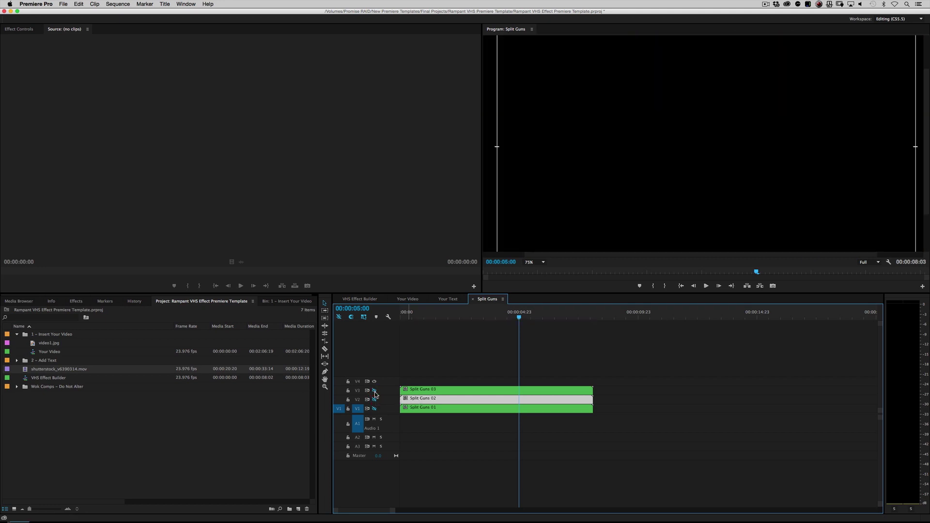
left_click(374, 391)
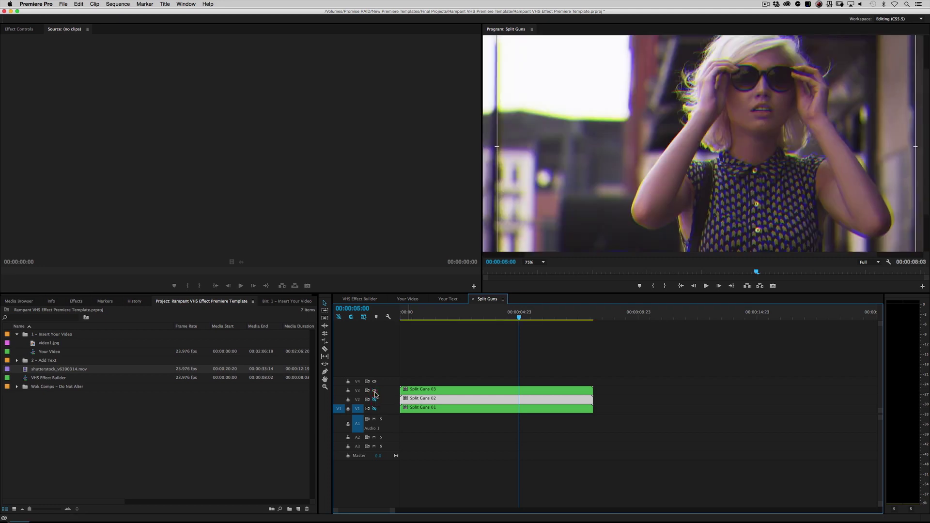
left_click(374, 399)
left_click(374, 399)
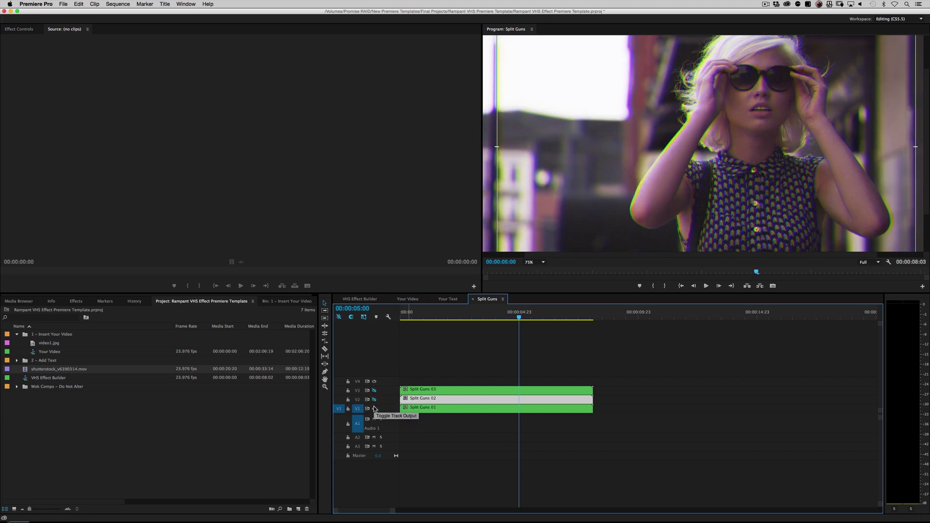
Back in the VHS Effect Builder, select the Ghosting clip and show its effect settings
left_click(369, 298)
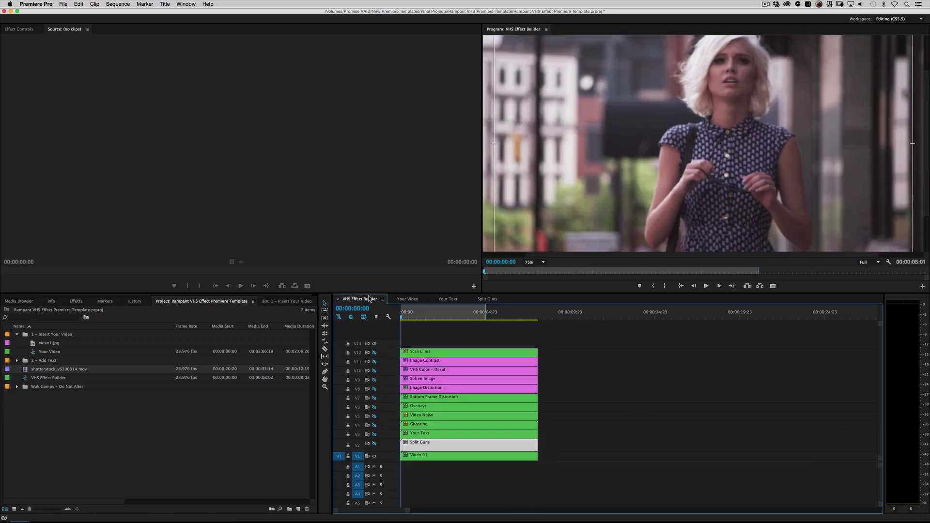
left_click(374, 445)
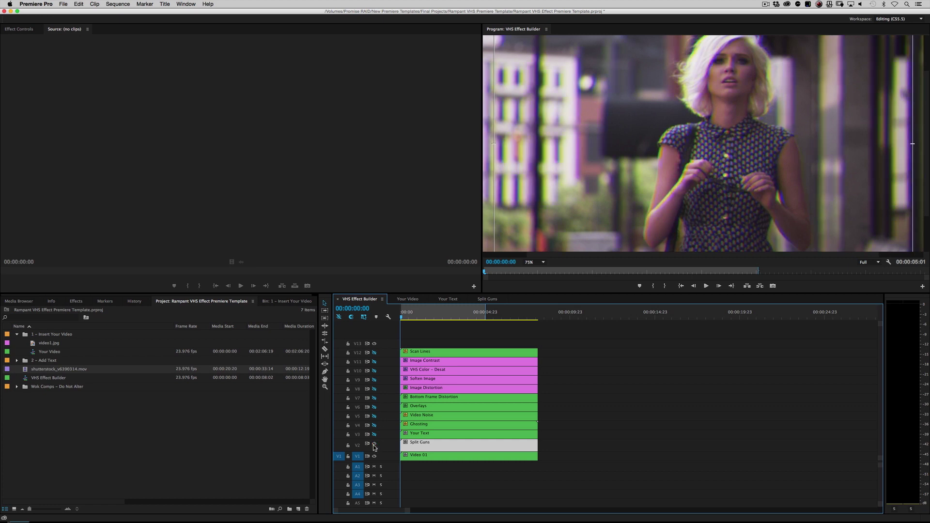
left_click(375, 445)
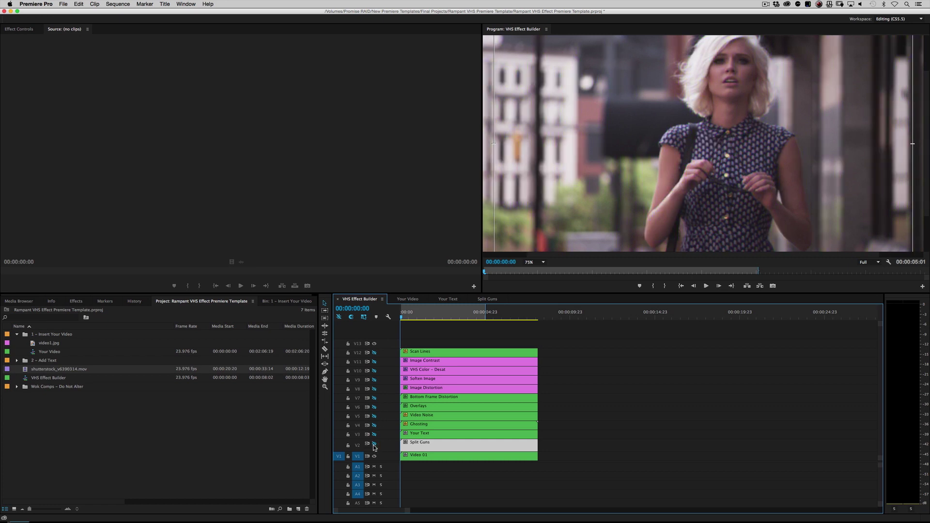
left_click(420, 425)
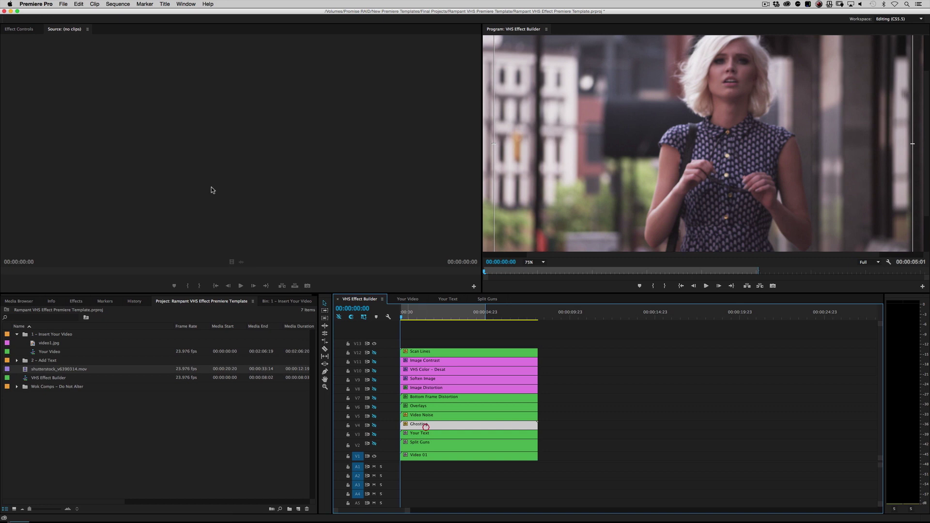
left_click(28, 31)
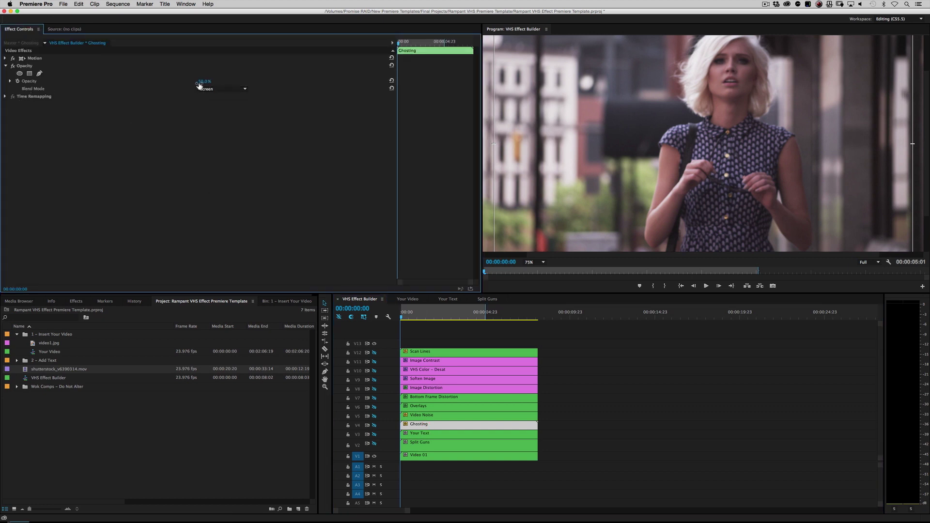
Try lower opacity, Overlay and Soft Light on Ghosting, then keep Screen at 50%
left_click(373, 426)
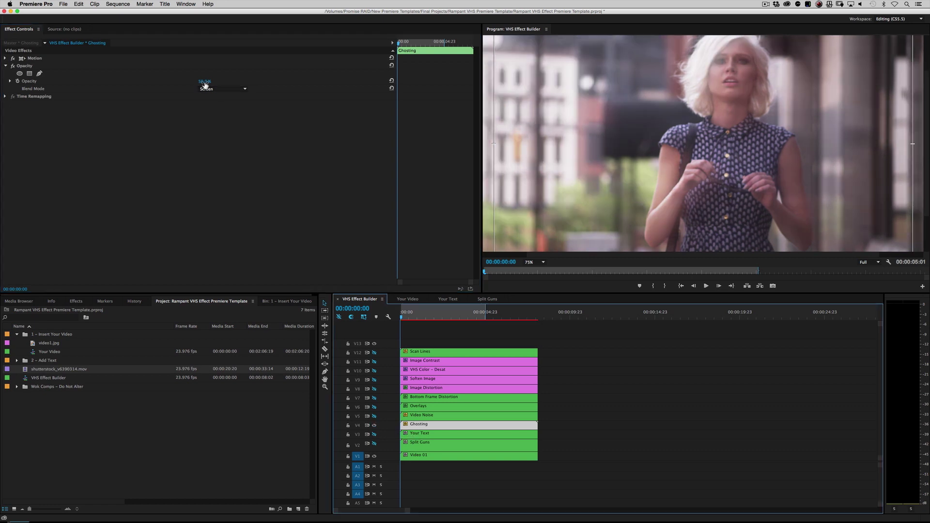
left_click_drag(205, 84, 154, 85)
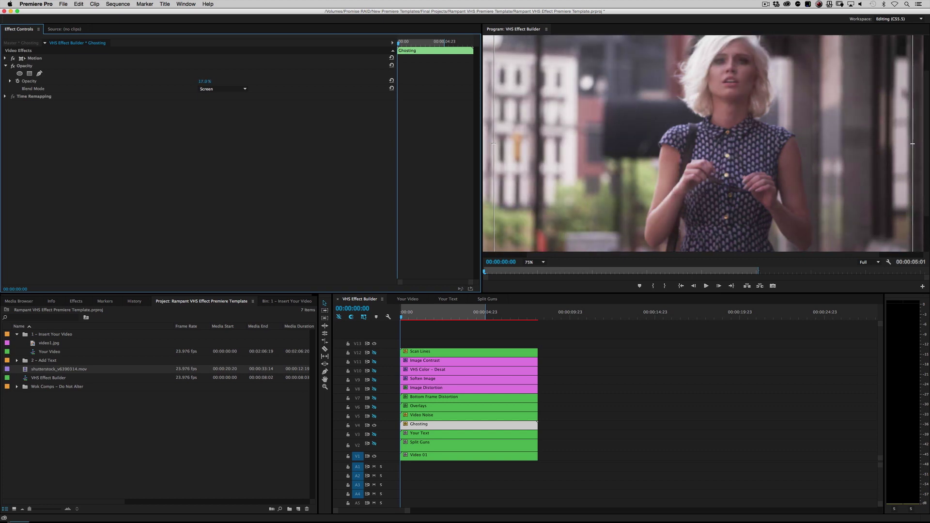
key("super+z")
left_click(211, 88)
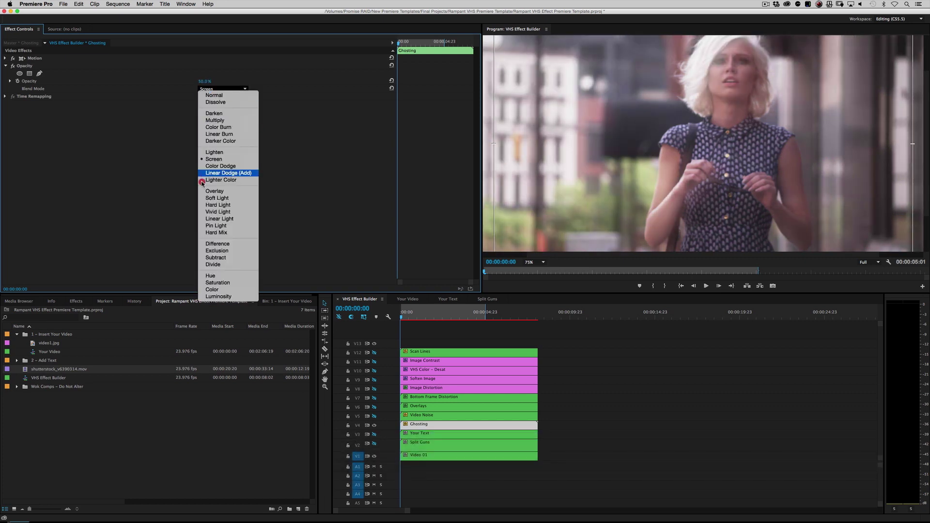
left_click(203, 191)
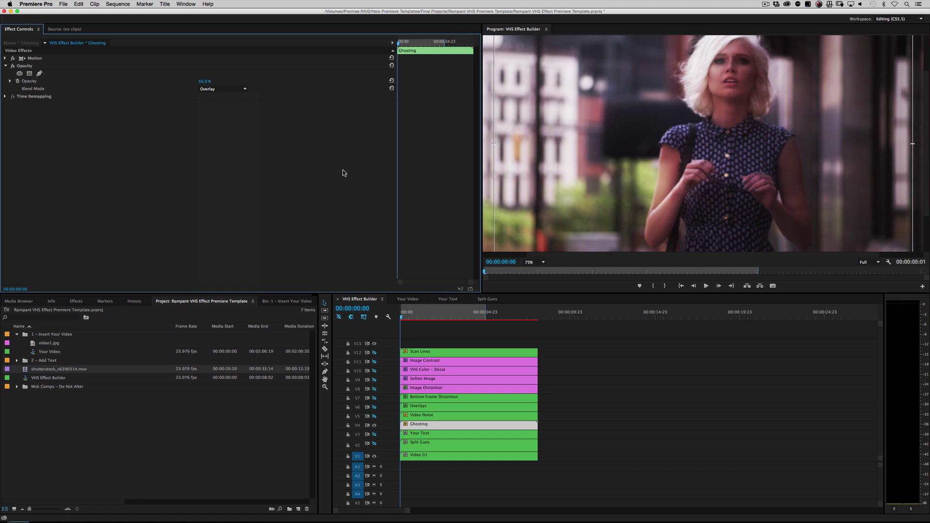
left_click(241, 89)
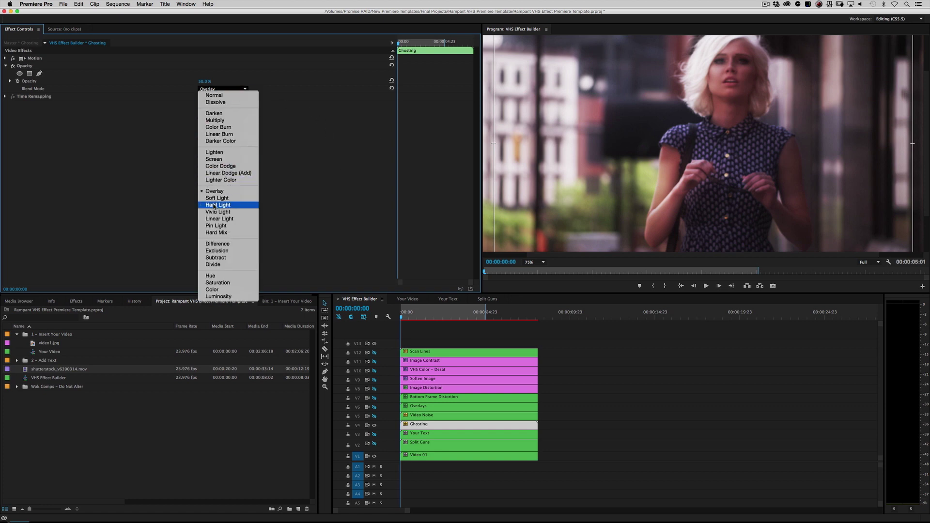
left_click(216, 198)
left_click(213, 90)
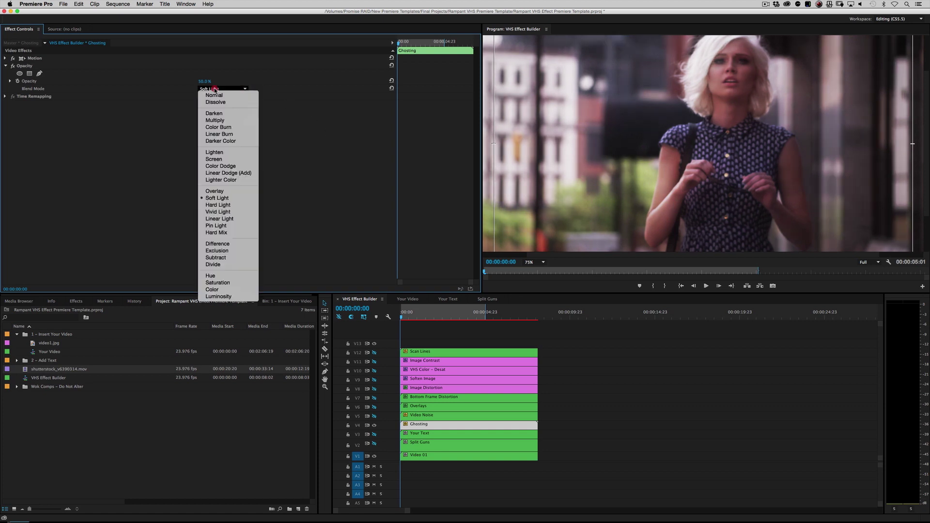
left_click(209, 159)
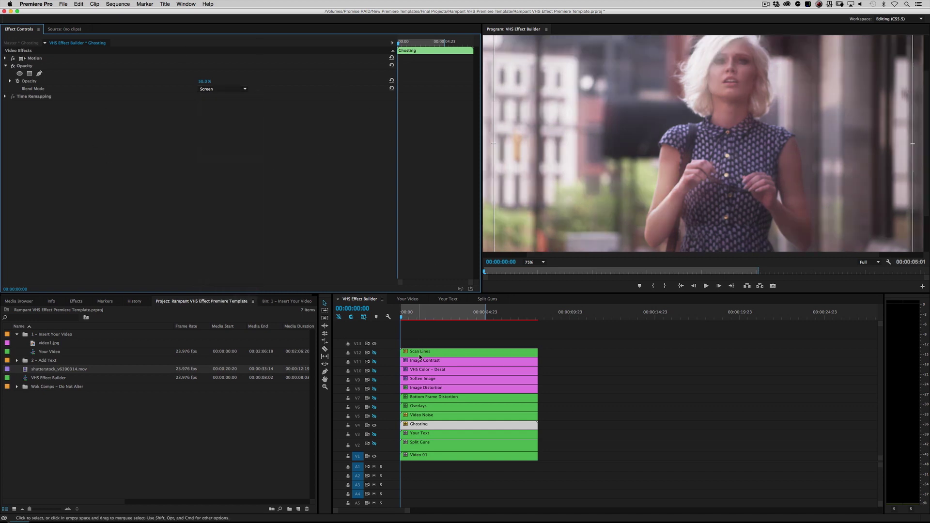
Open the Video Noise nested sequence and scrub its noise footage back to the start
left_click(421, 415)
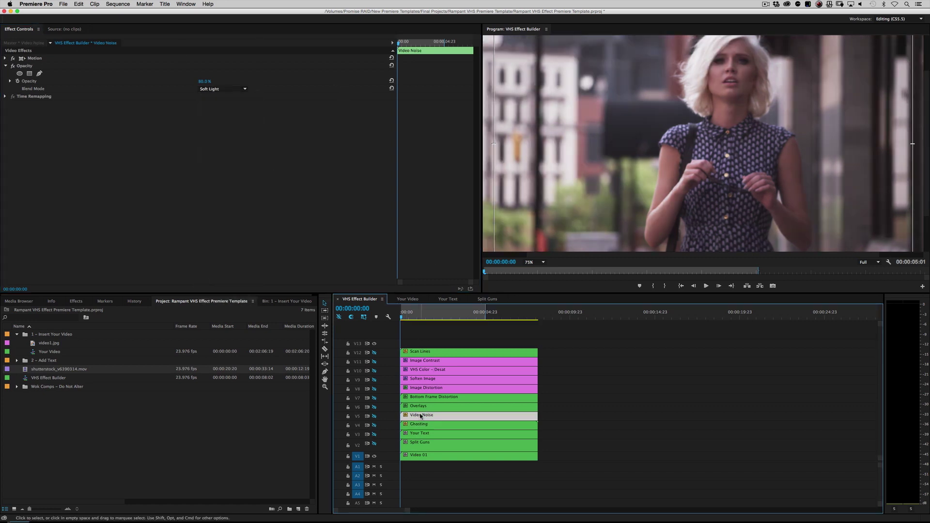
double_click(420, 415)
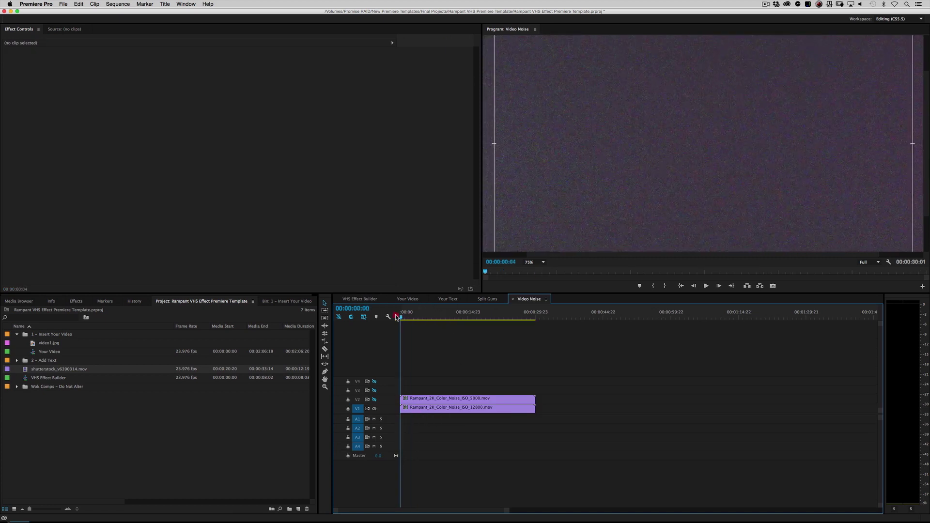
left_click(437, 316)
left_click_drag(439, 316, 384, 318)
Swap the preview from the ISO_12800 to the ISO_5000 noise track and play it
left_click(428, 408)
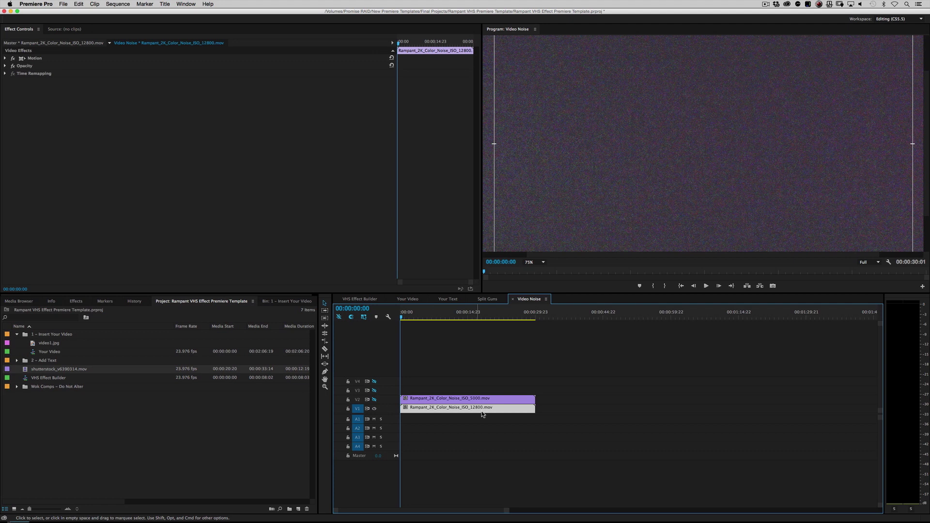
left_click(374, 399)
left_click(374, 409)
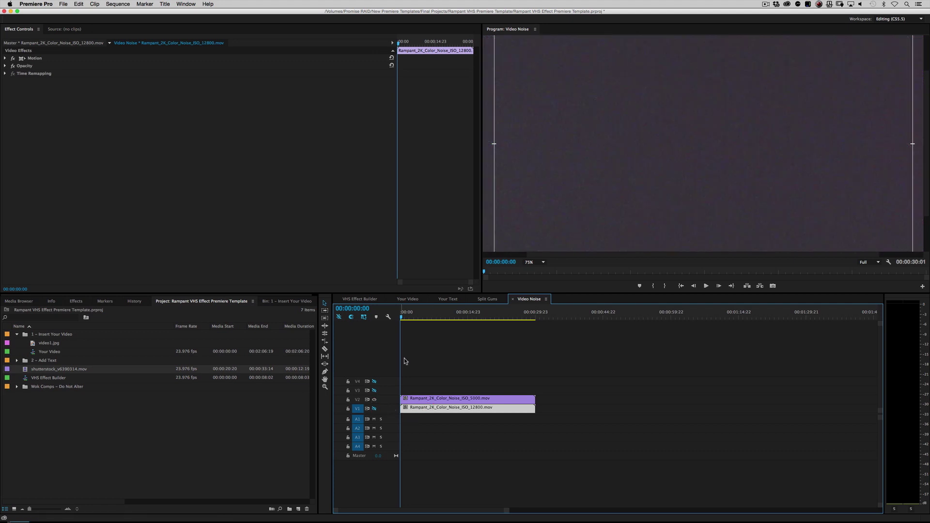
left_click_drag(431, 316, 403, 316)
key("space")
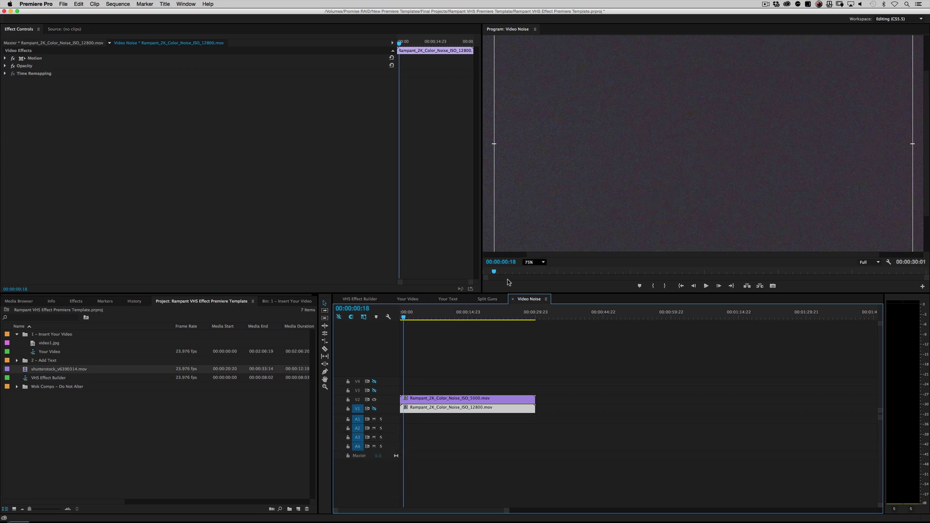
Check the ISO_5000 clip's opacity, then return to the VHS Effect Builder sequence
left_click(445, 398)
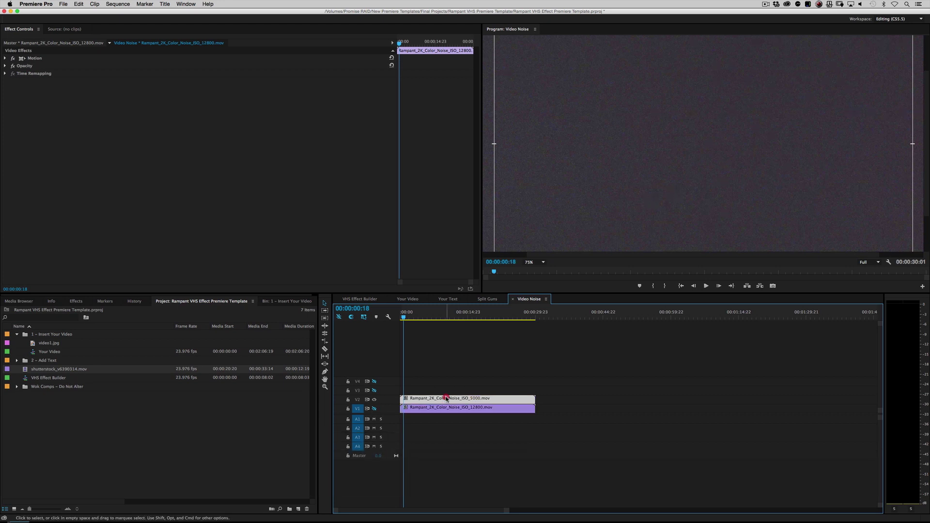
left_click(6, 66)
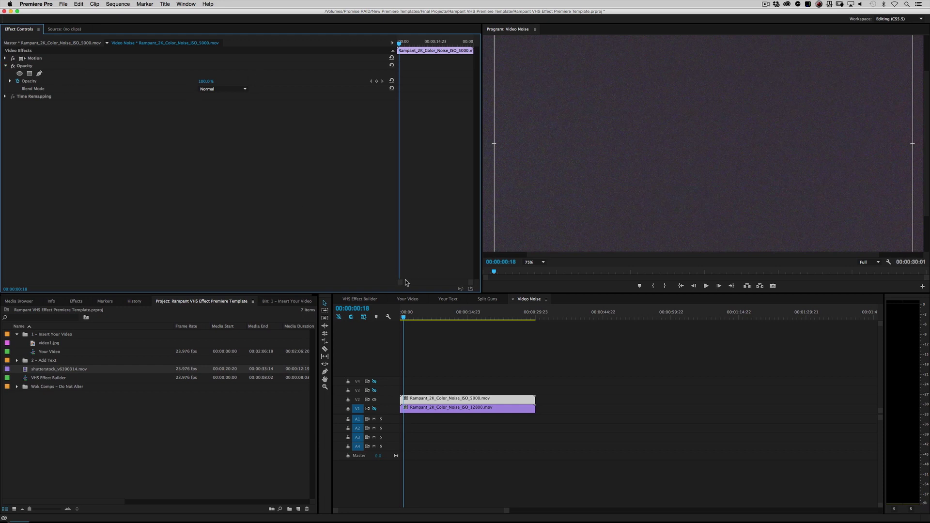
left_click(369, 299)
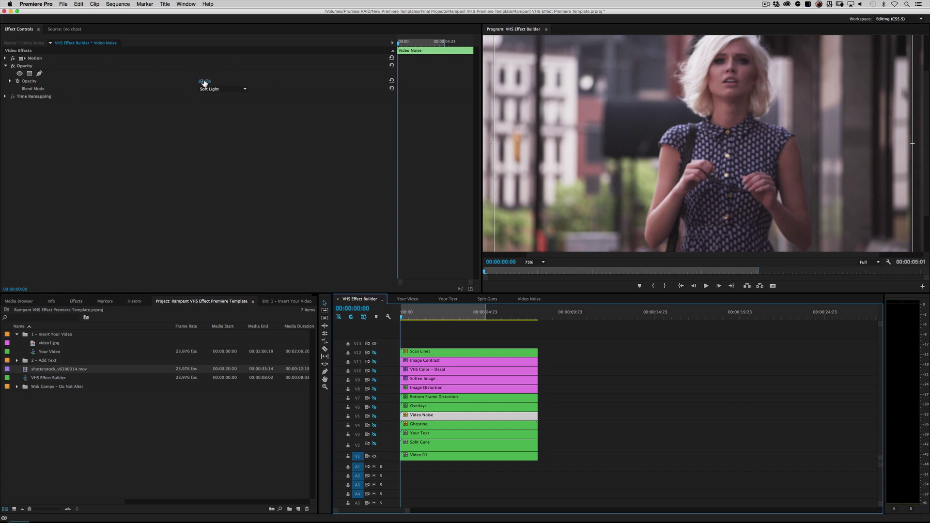
Test Video Noise opacity values, restore it to 100%, and open the Overlays nested sequence
left_click_drag(204, 82, 170, 81)
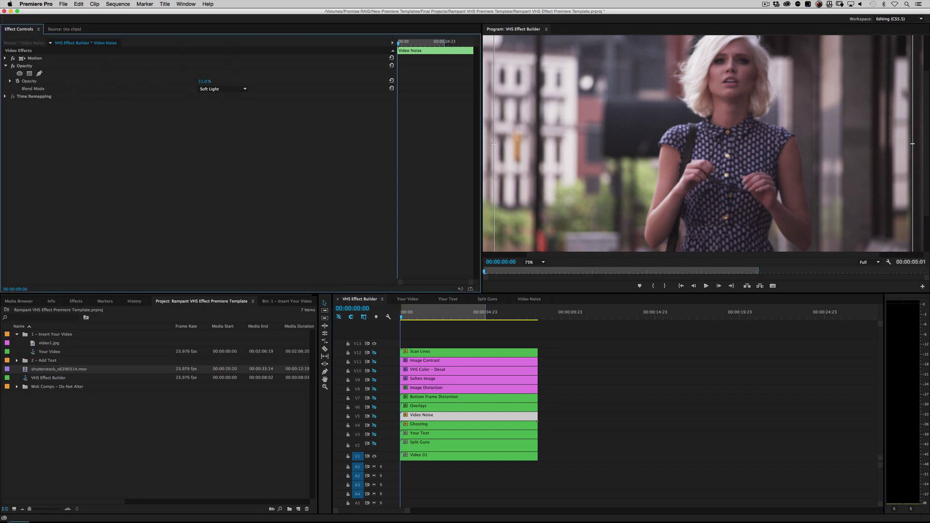
left_click(374, 416)
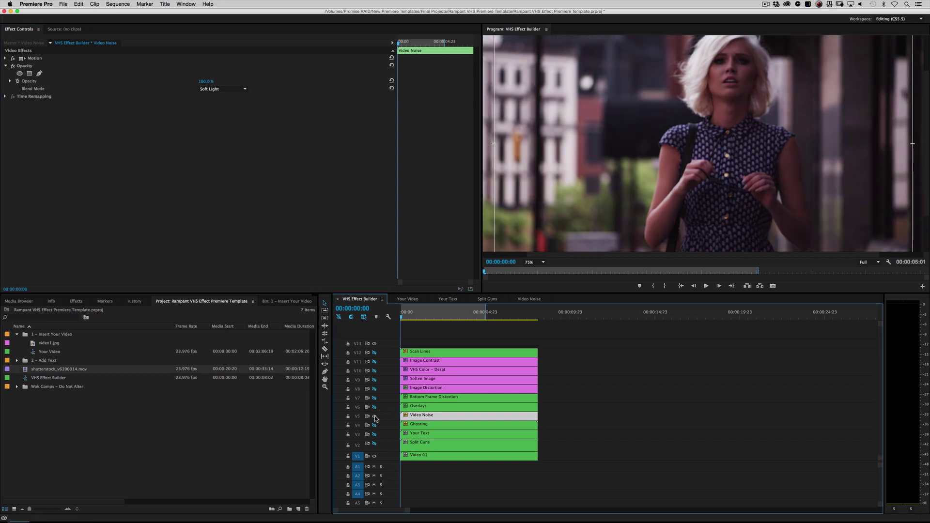
left_click_drag(202, 83, 245, 83)
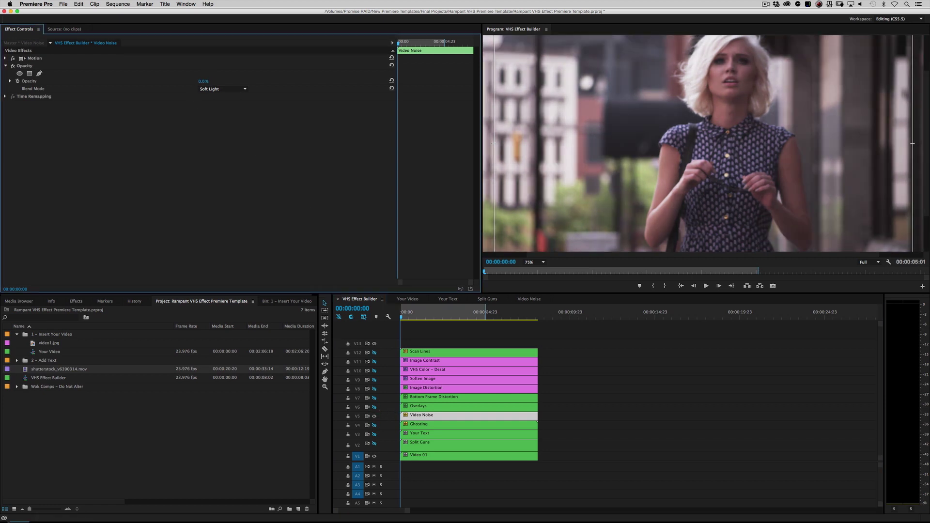
key("super+z")
left_click(374, 416)
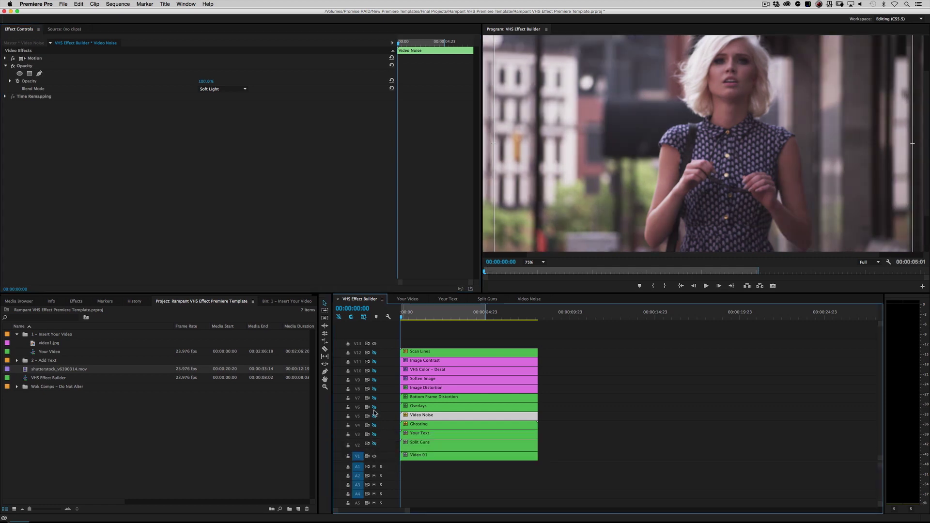
left_click(374, 407)
double_click(419, 407)
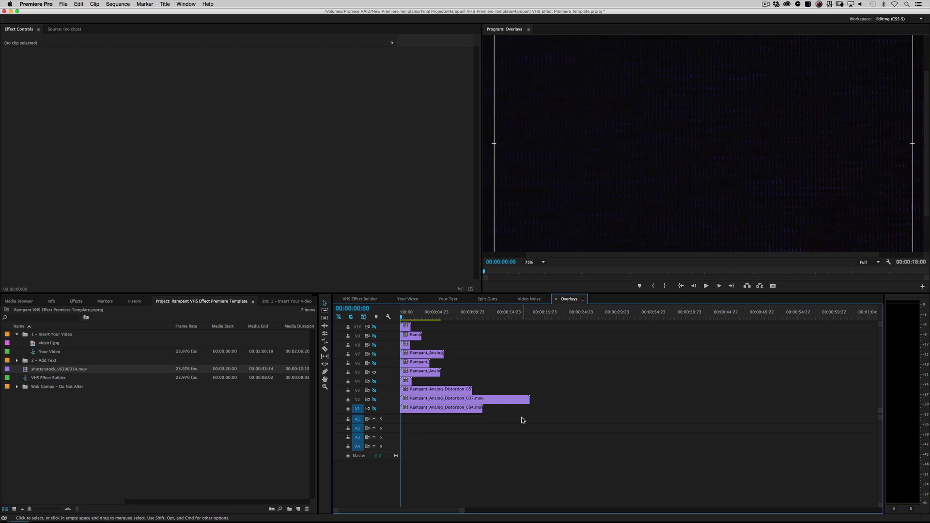
Hide the bottom overlay track, shrink the preview to 50%, and play the Overlays sequence
left_click(428, 373)
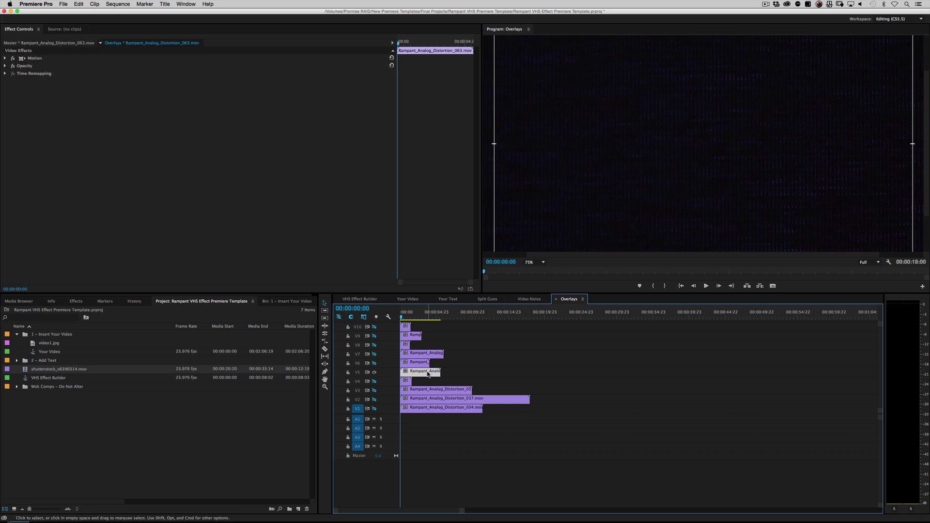
left_click(374, 408)
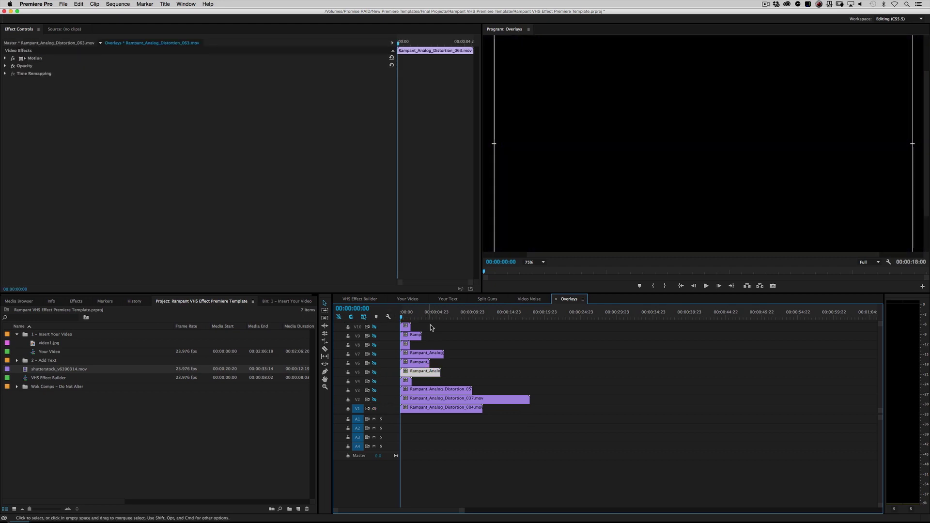
key("space")
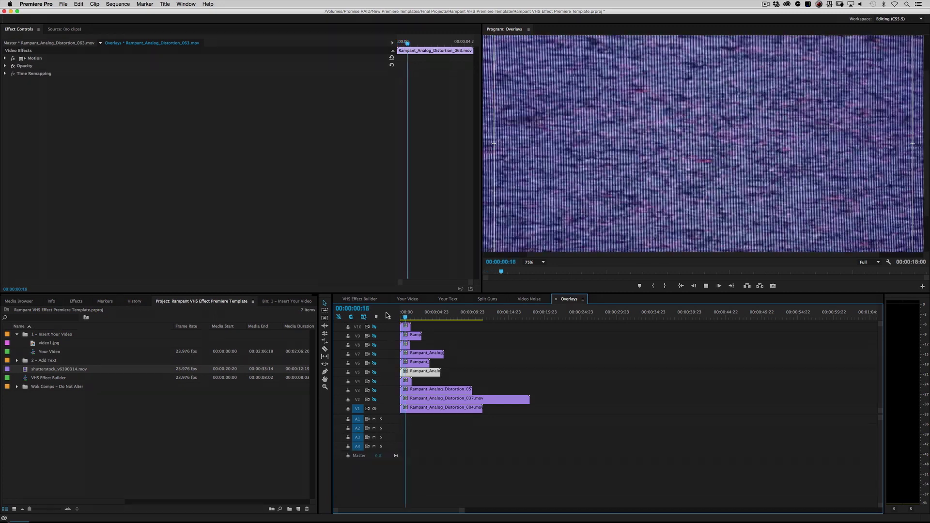
key("space")
left_click(533, 262)
left_click(535, 293)
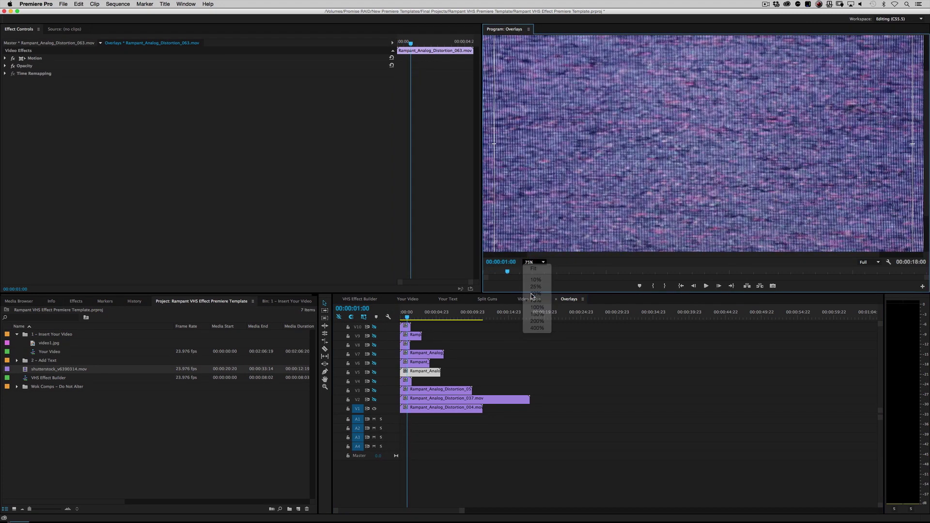
key("space")
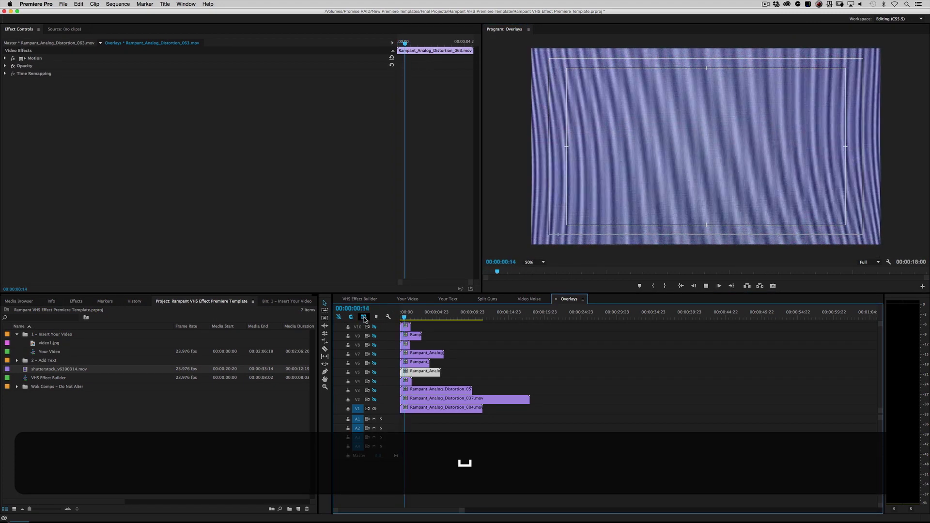
key("space")
Play the V2 and V3 overlay tracks each on their own, then return to the VHS Effect Builder
left_click(374, 409)
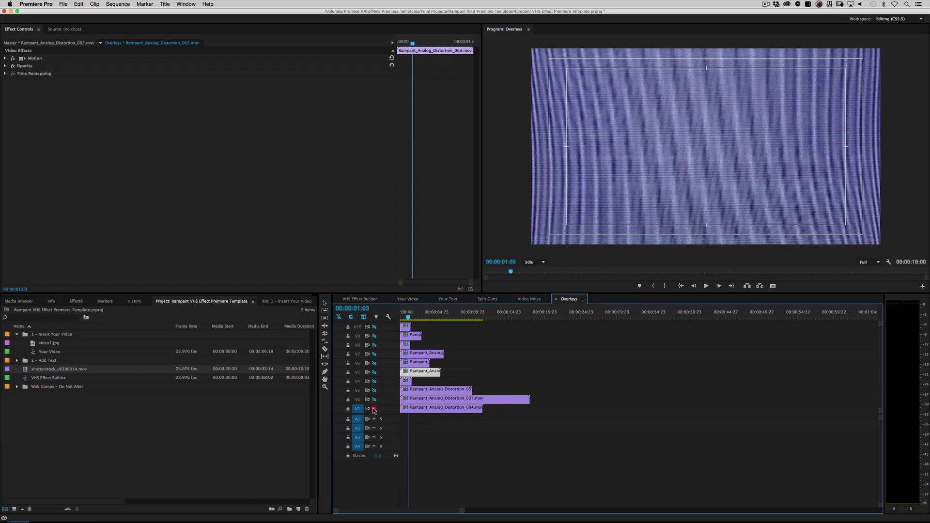
left_click(374, 399)
key("space")
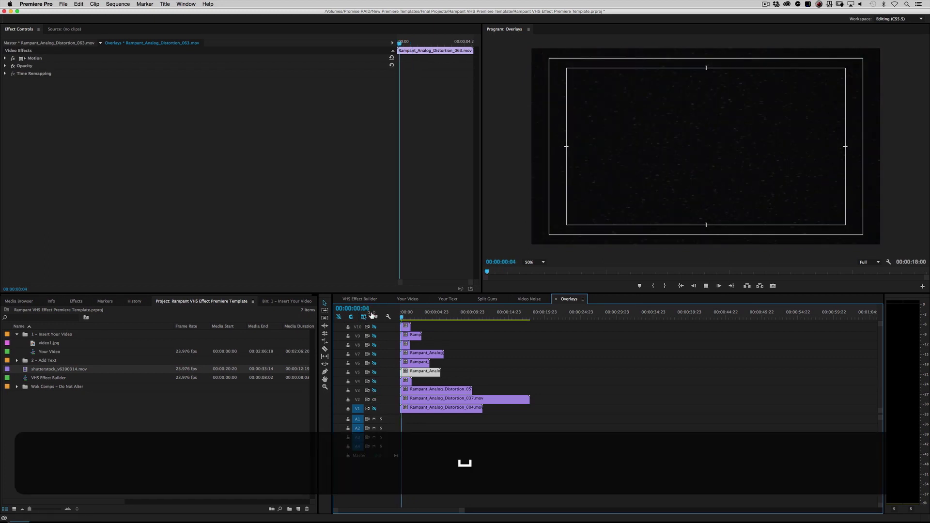
key("space")
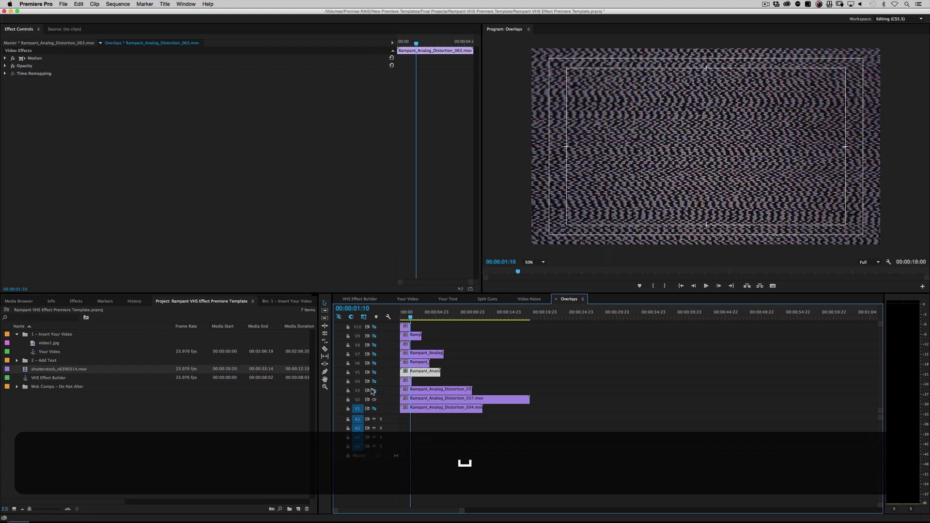
left_click(373, 390)
left_click(374, 399)
key("Home")
key("space")
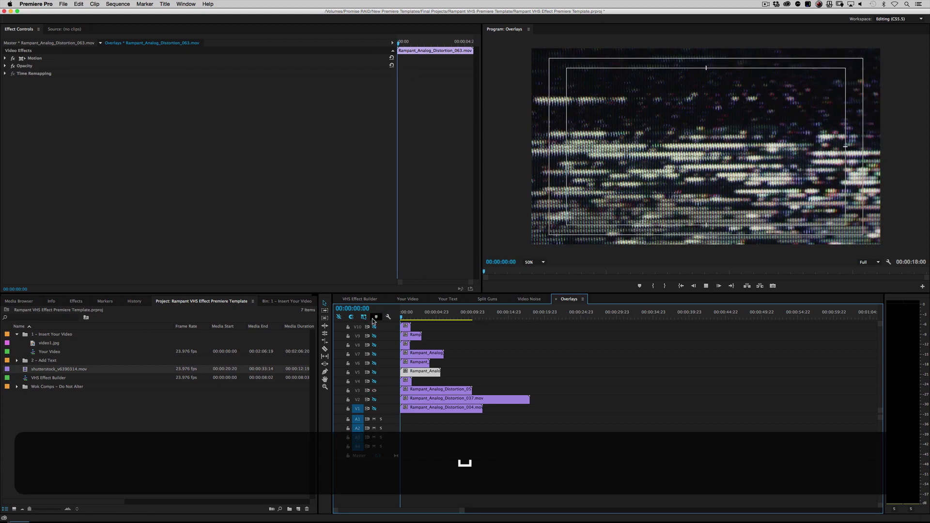
key("space")
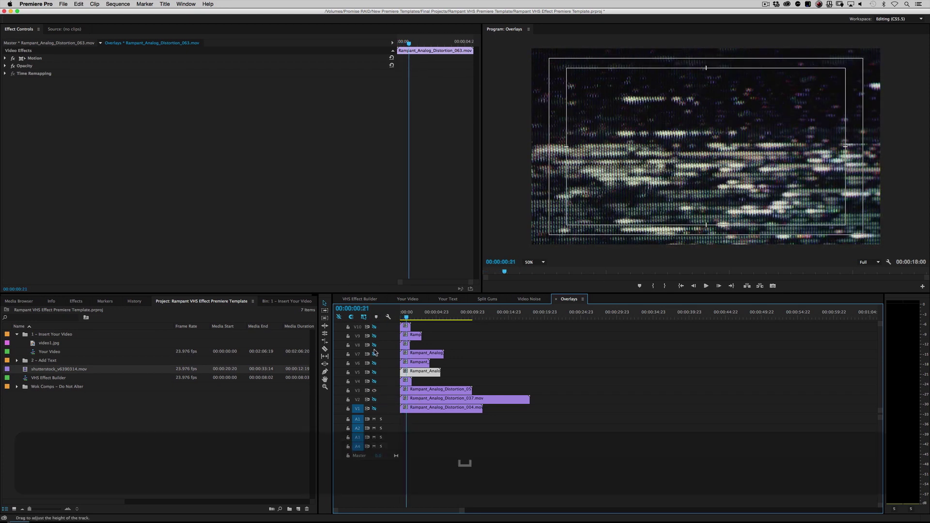
left_click(373, 391)
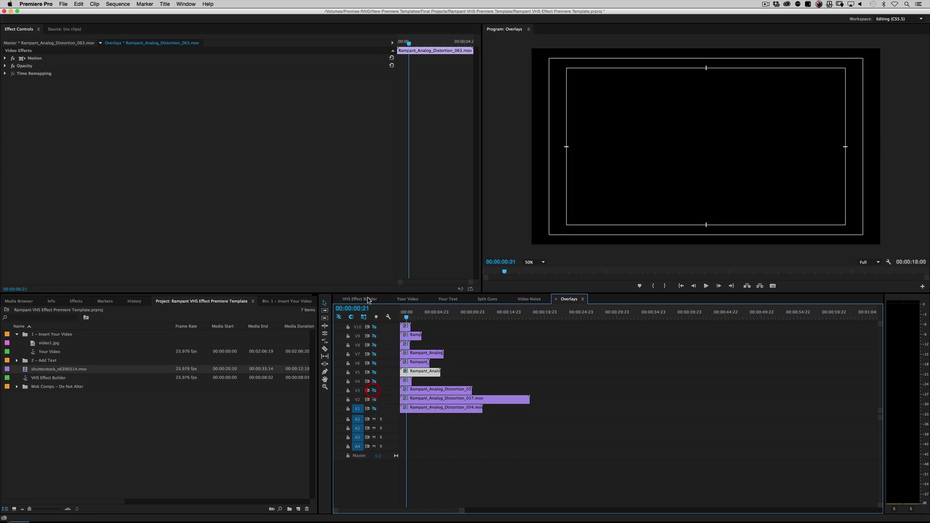
left_click(368, 299)
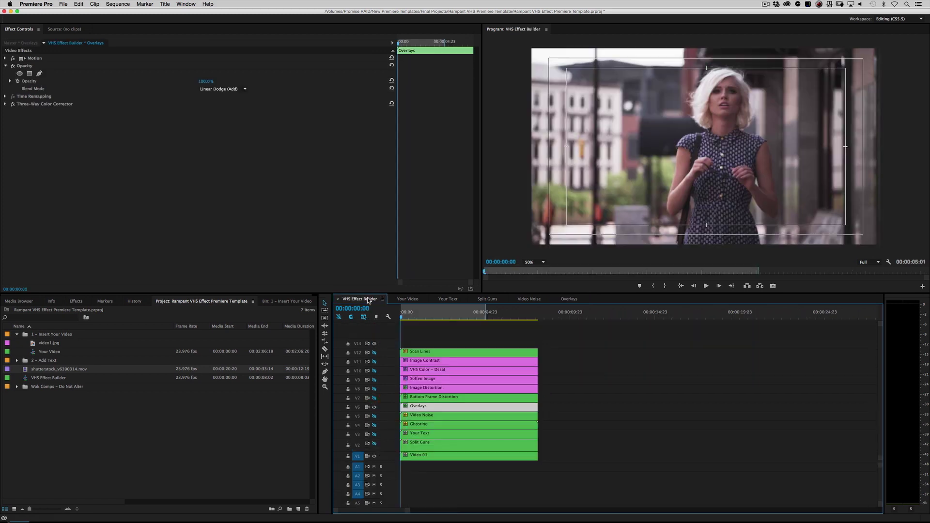
Open the Bottom Frame Distortion nest on V7, scrub its frames, and return to the VHS Effect Builder
left_click(417, 397)
double_click(445, 397)
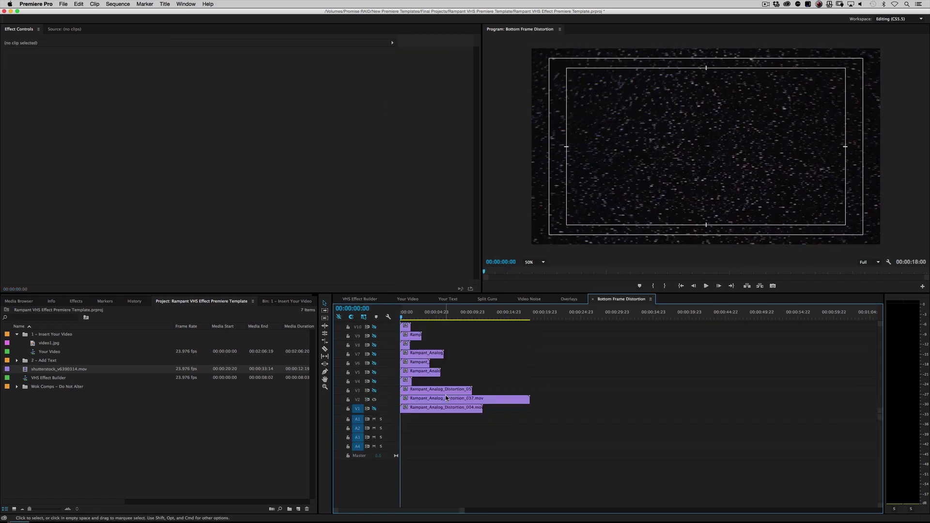
mouse_move(402, 316)
left_mouse_down()
mouse_move(423, 316)
mouse_move(406, 322)
left_mouse_up()
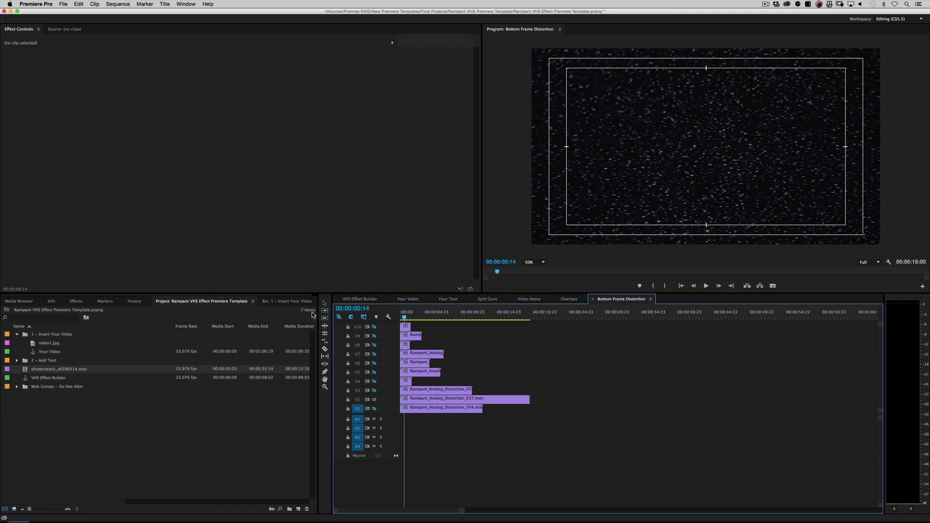
left_click(360, 298)
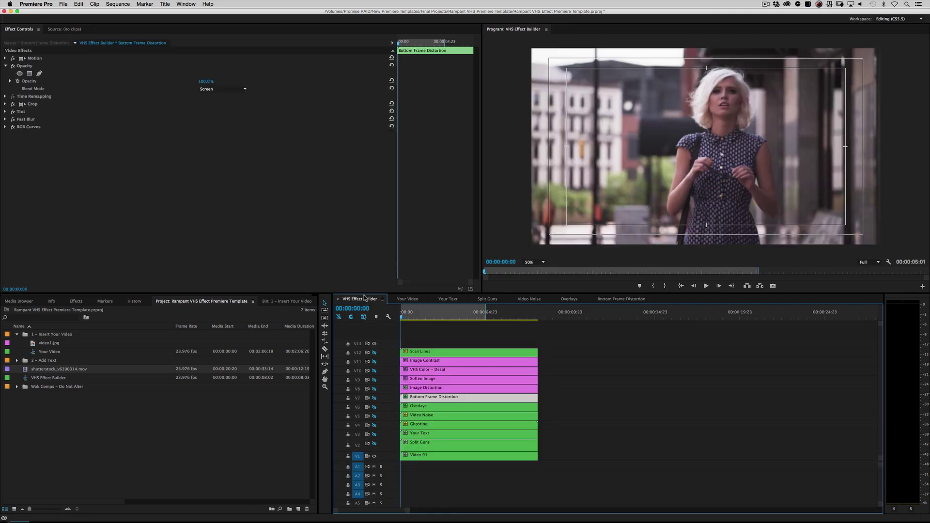
Inspect the Image Distortion, Soften Image, VHS Color – Desat and Image Contrast layers' effects
left_click(435, 389)
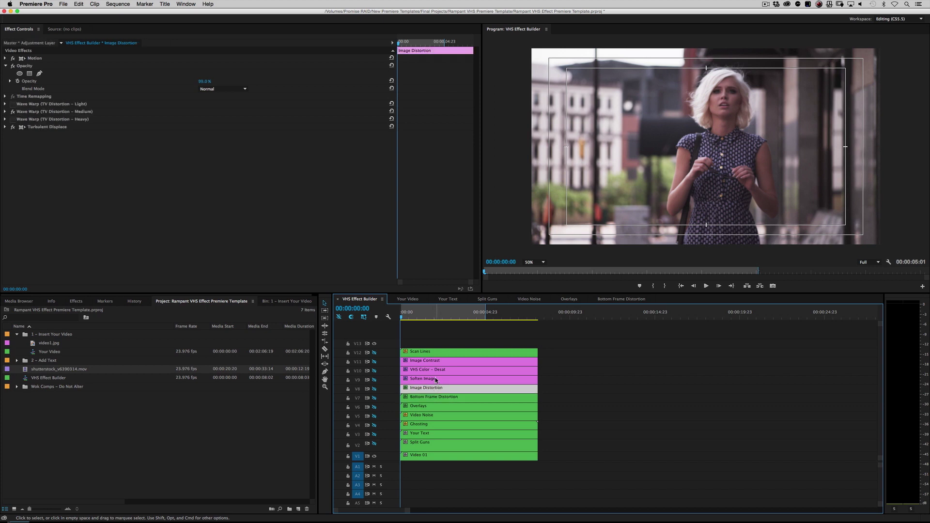
left_click(435, 380)
left_click(437, 370)
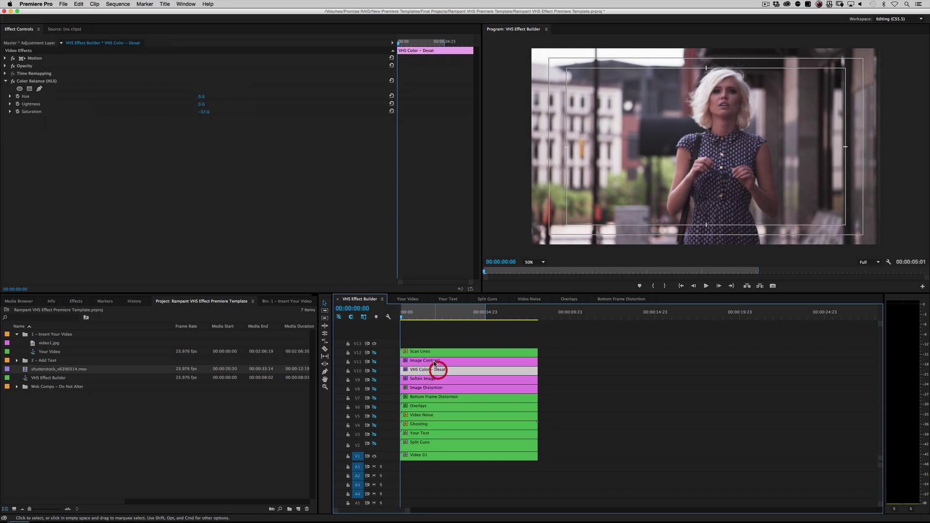
left_click(435, 362)
left_click(425, 388)
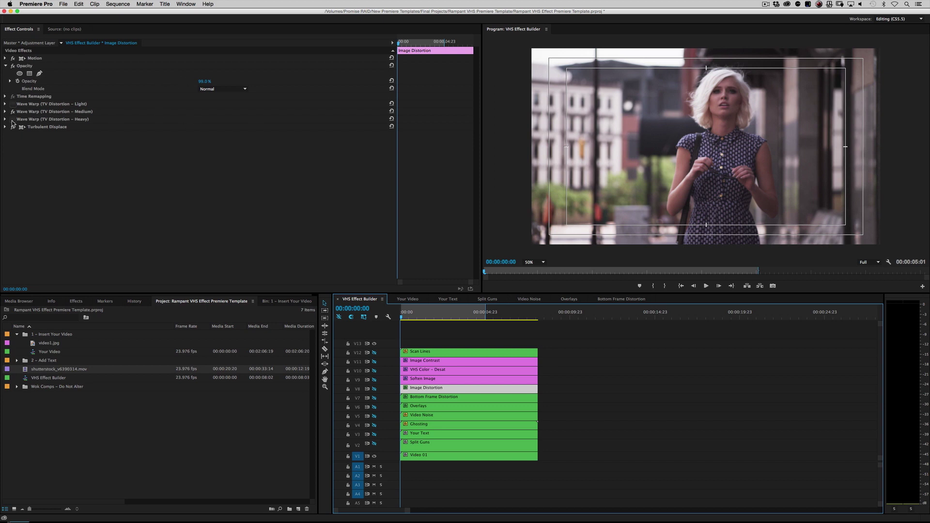
Compare the light, medium and heavy TV Distortion wave warps, then switch off the medium one
left_click(38, 118)
left_click(39, 111)
left_click(38, 103)
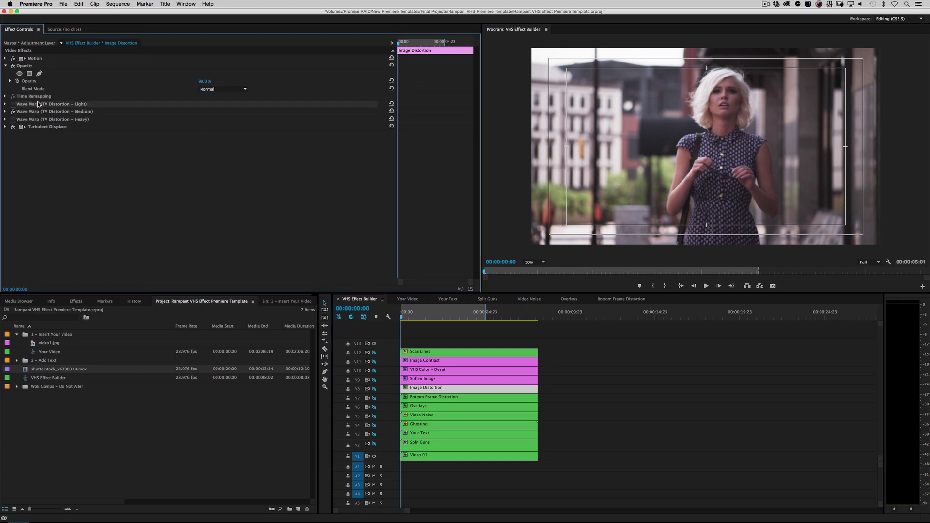
left_click(58, 112)
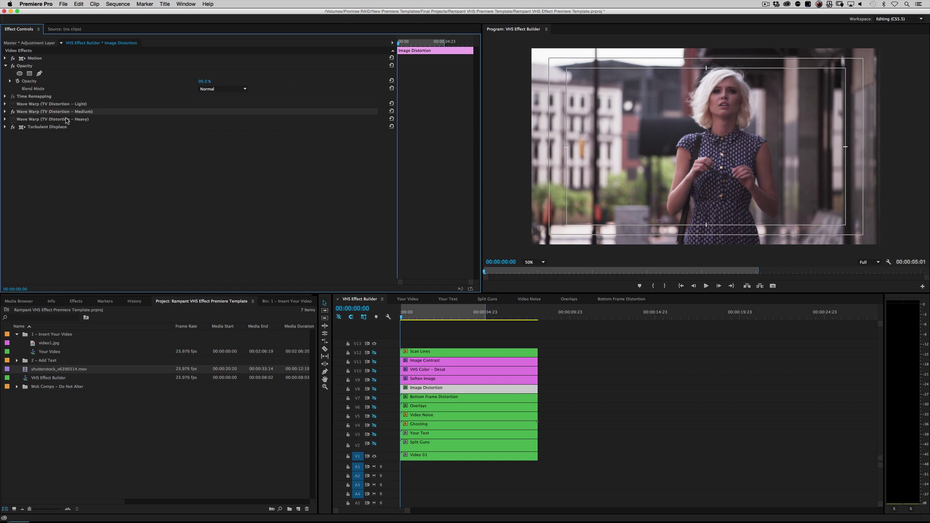
left_click(74, 121)
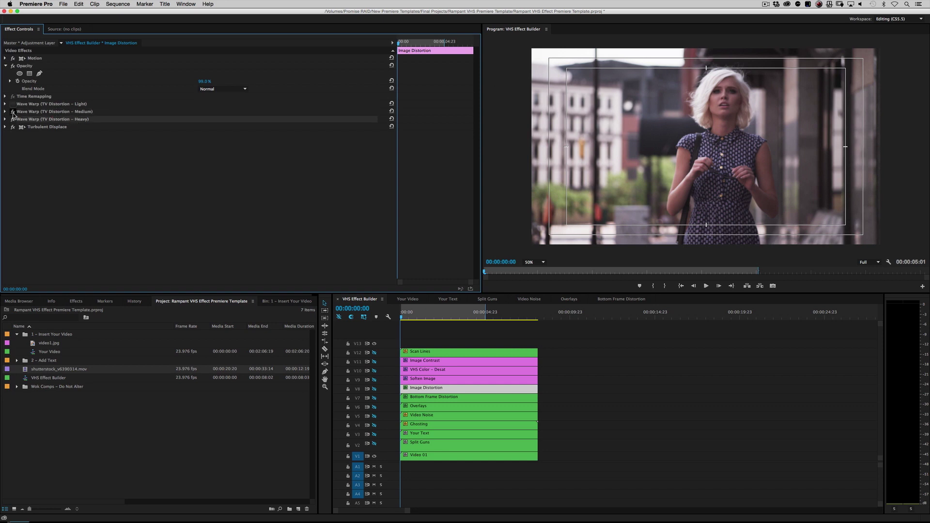
left_click(14, 112)
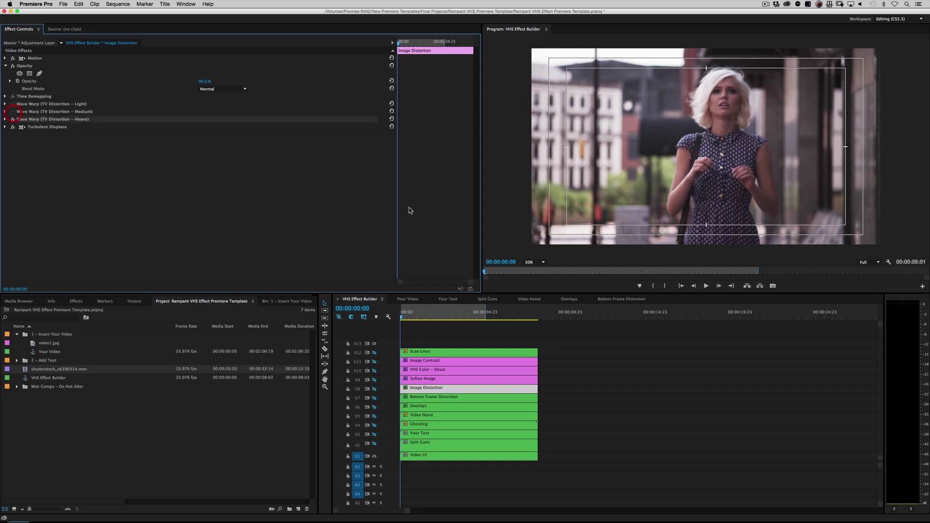
Render effects In to Out and play the sequence from the start
left_click(374, 390)
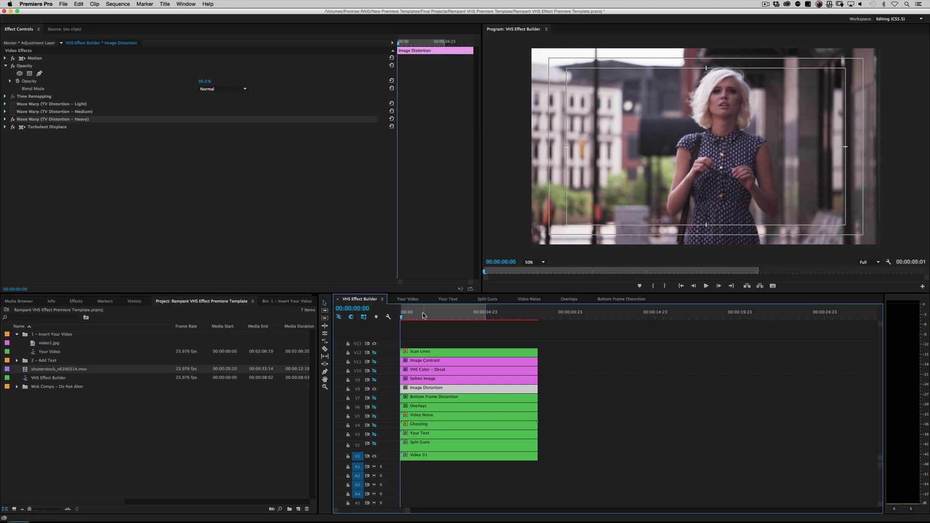
left_click(118, 4)
left_click(124, 19)
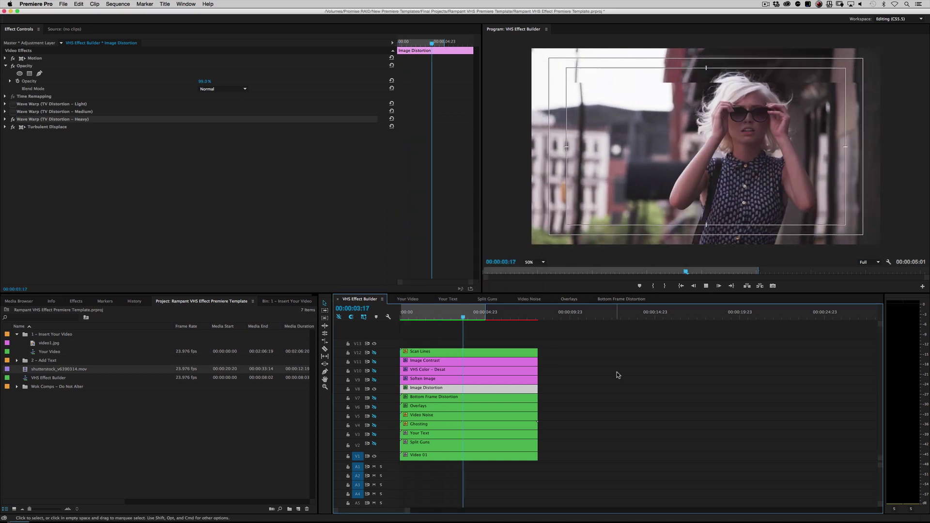
key("Home")
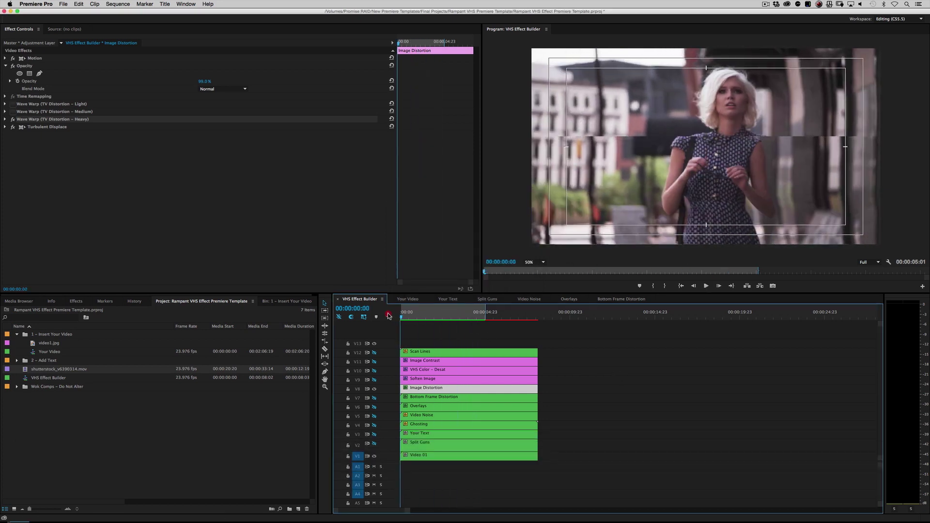
key("space")
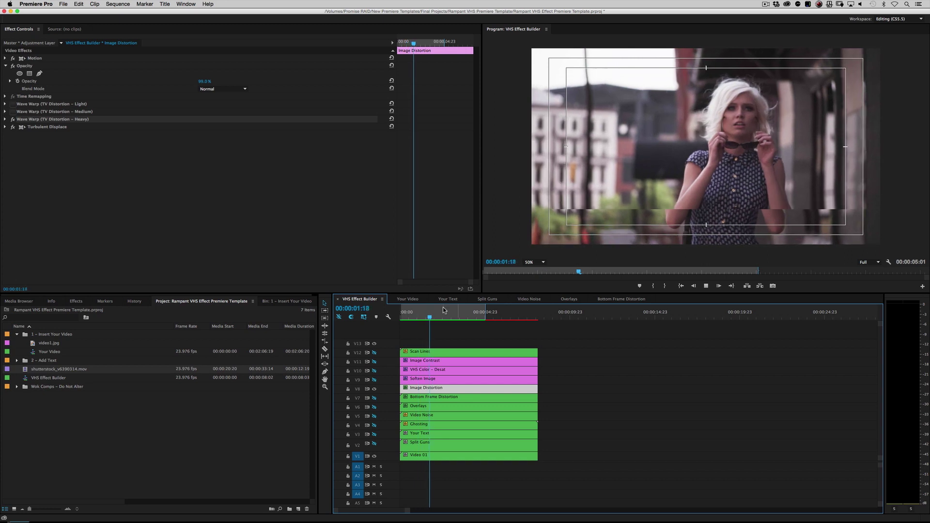
key("Home")
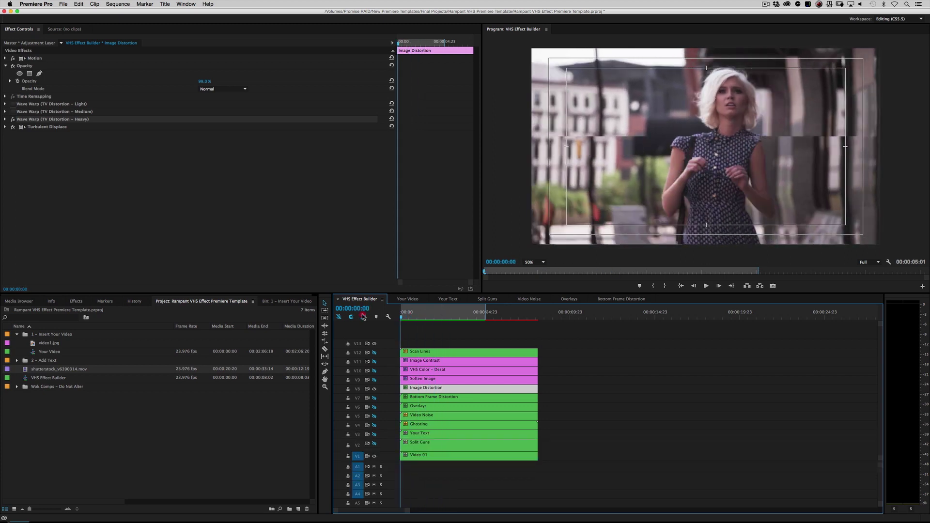
Magnify the preview to 150%, scrub the early frames, and view Soften Image's 3.0 Fast Blur
left_click(431, 314)
left_click(533, 262)
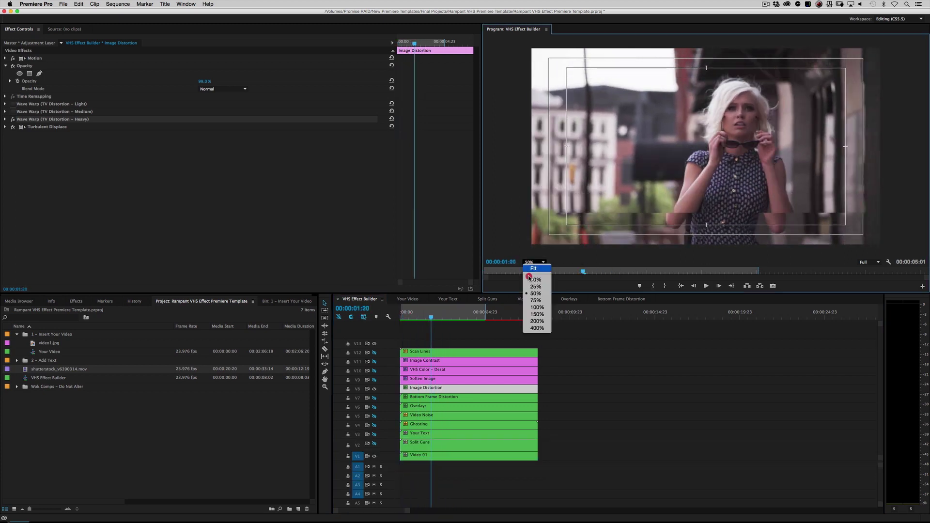
left_click(536, 314)
left_click(422, 316)
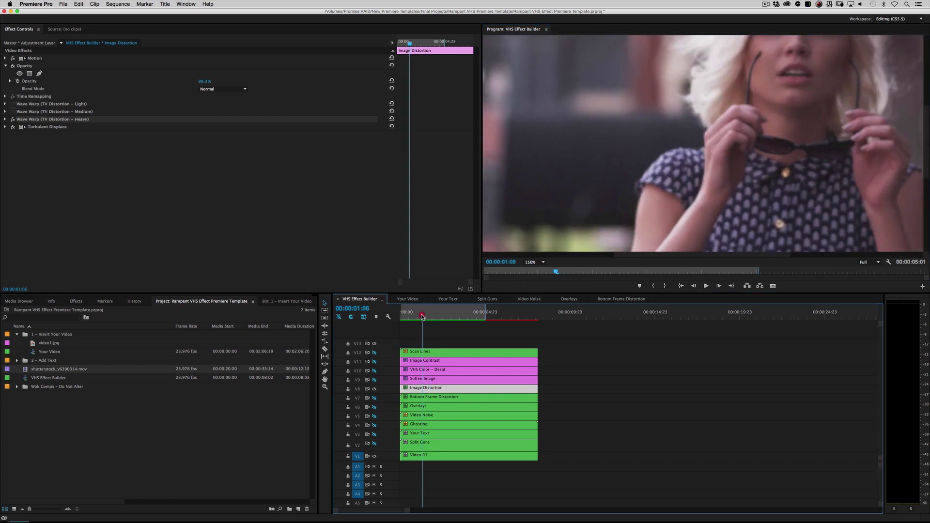
left_click_drag(422, 316, 406, 314)
left_click(452, 380)
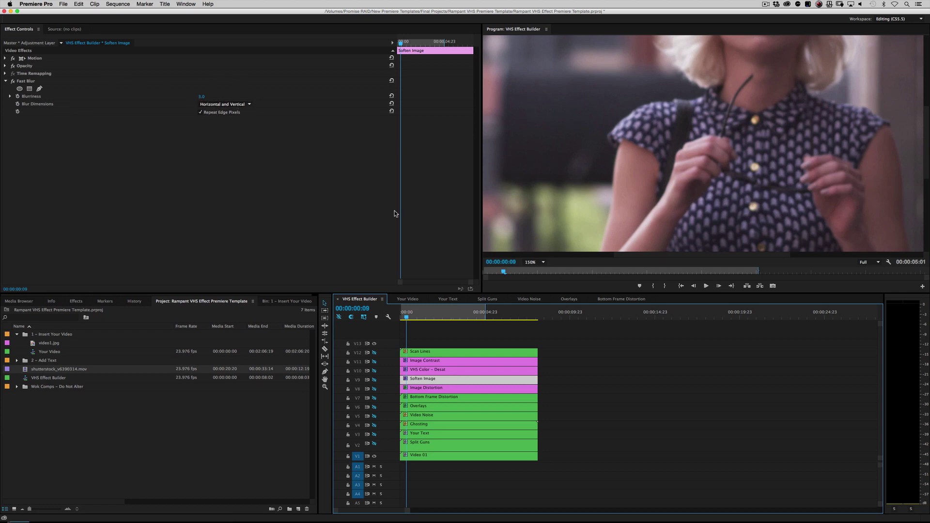
Check Image Contrast's opacity settings, then select the Scan Lines layer on V12
key("Up")
key("Up")
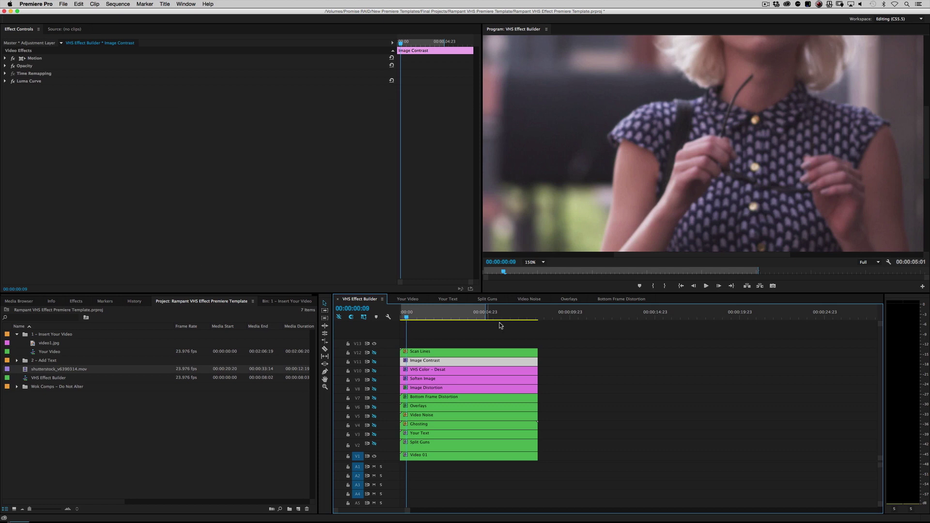
left_click(5, 66)
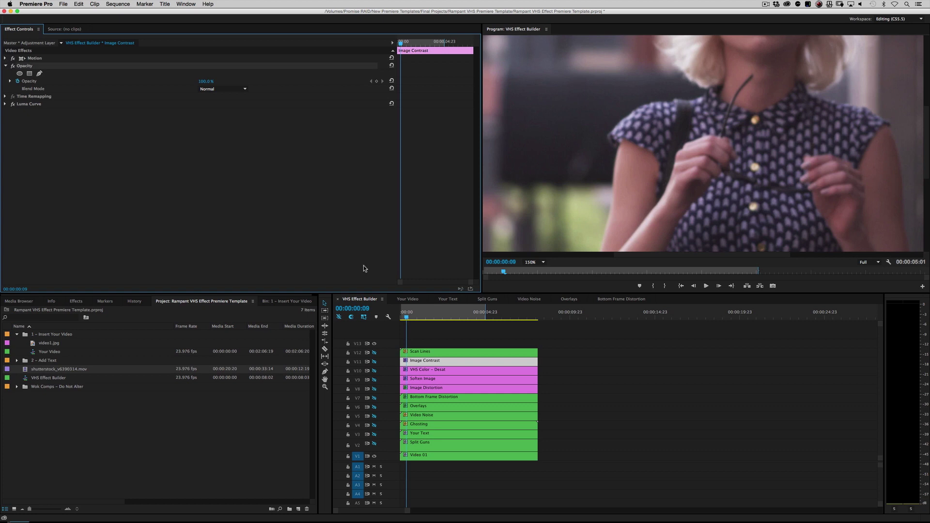
left_click(427, 352)
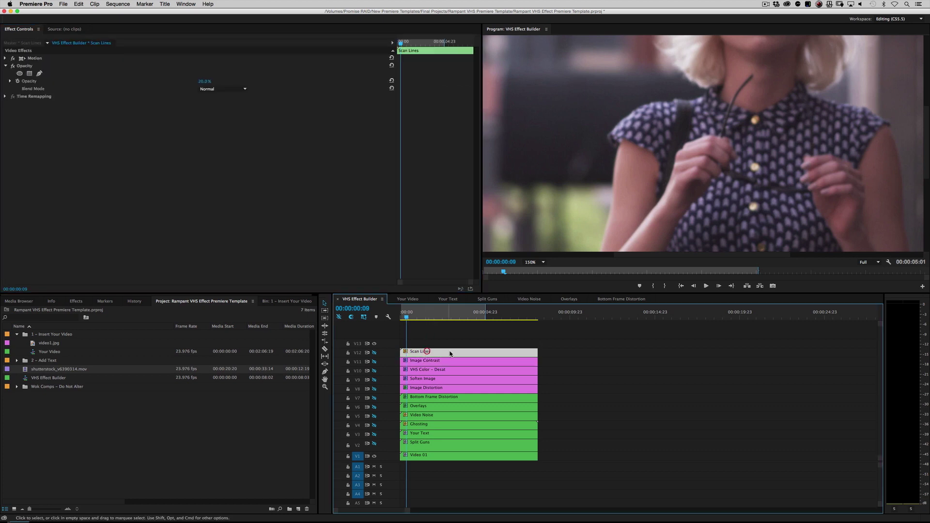
Open the Scan Lines nest to view its four Rampant_ScanLines PNG layers, then return
double_click(426, 353)
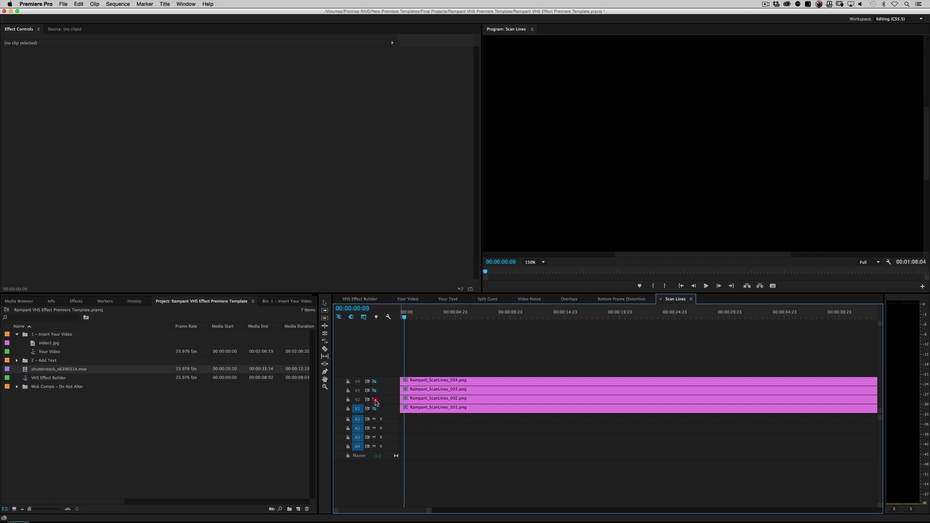
left_click(361, 299)
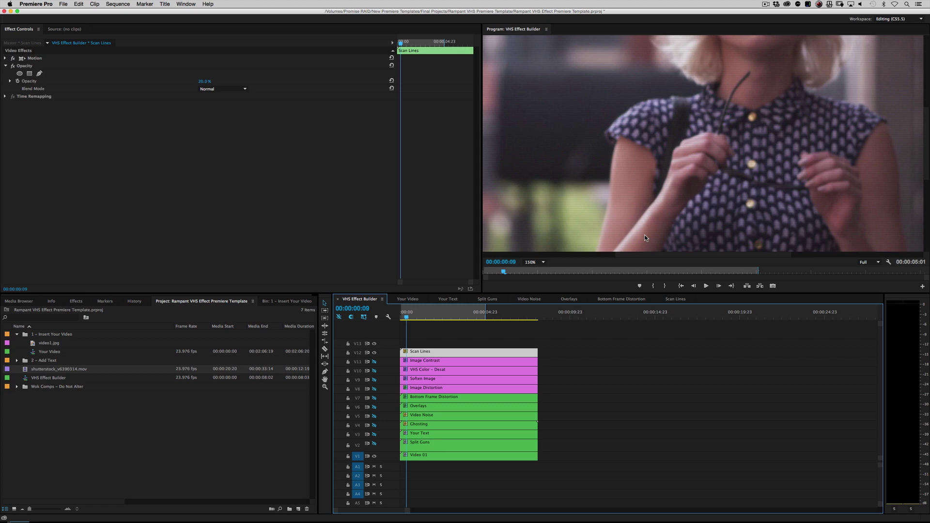
Review each layer's settings from Split Guns up to Scan Lines at 20% opacity
left_click(445, 450)
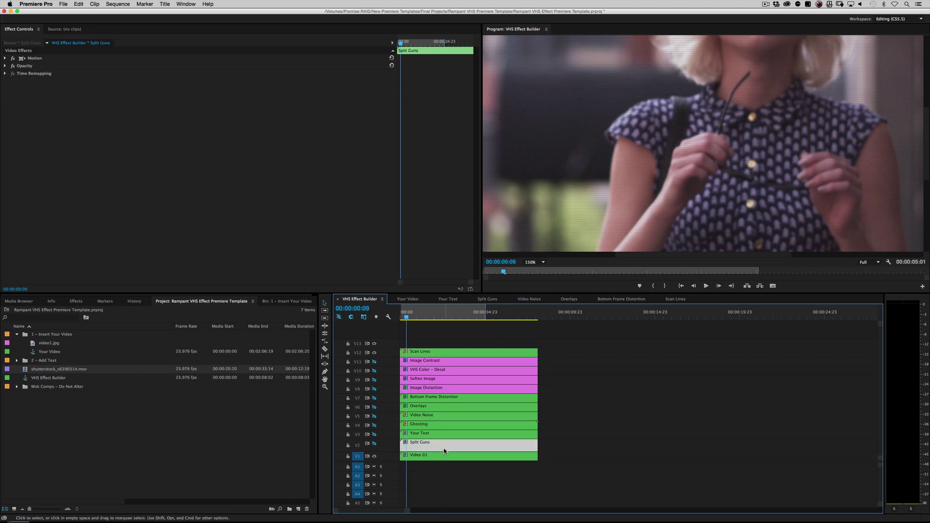
left_click(424, 425)
left_click(427, 417)
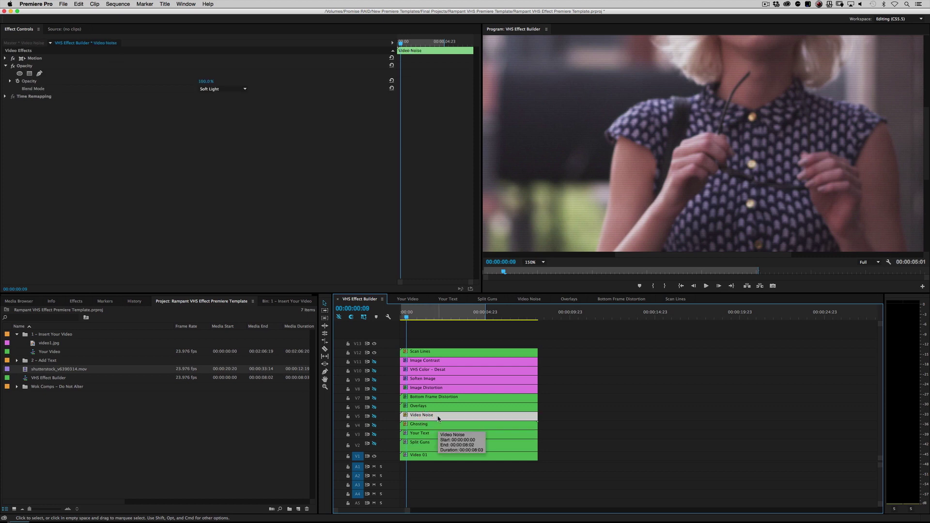
left_click(429, 408)
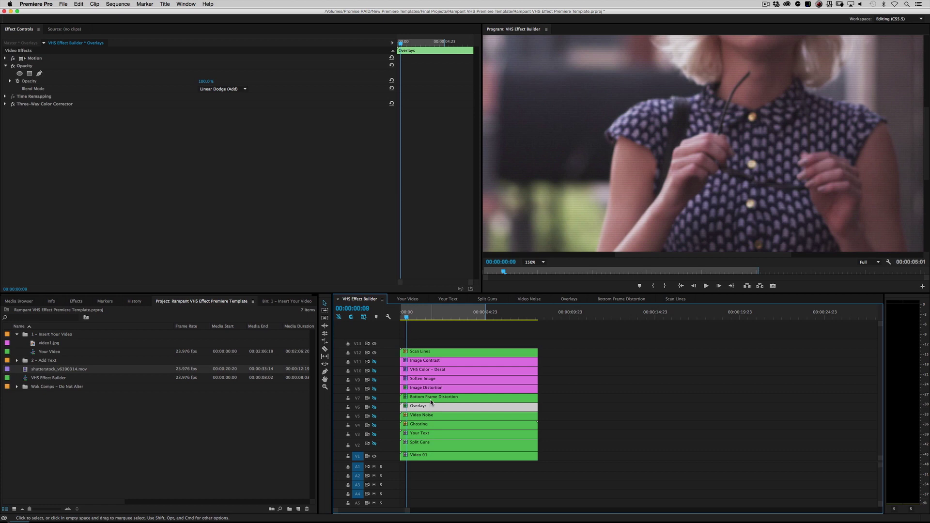
left_click(442, 397)
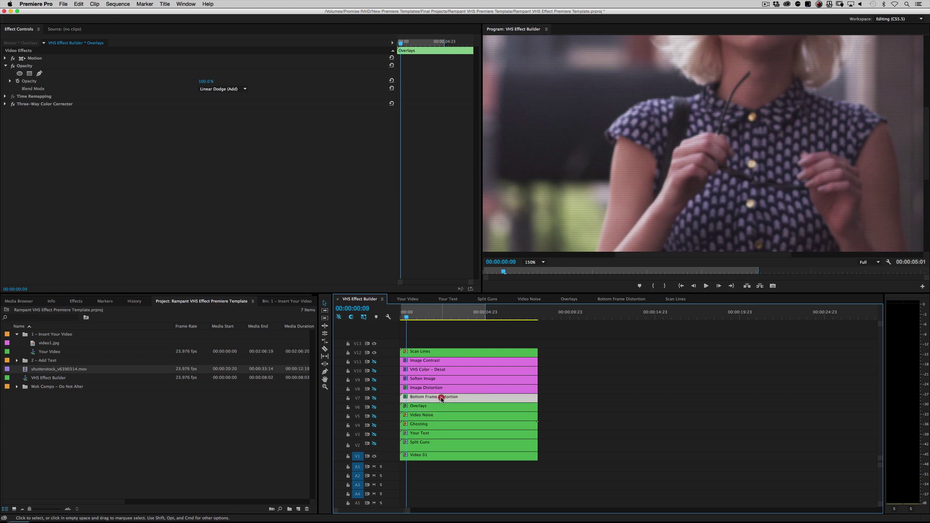
left_click(437, 389)
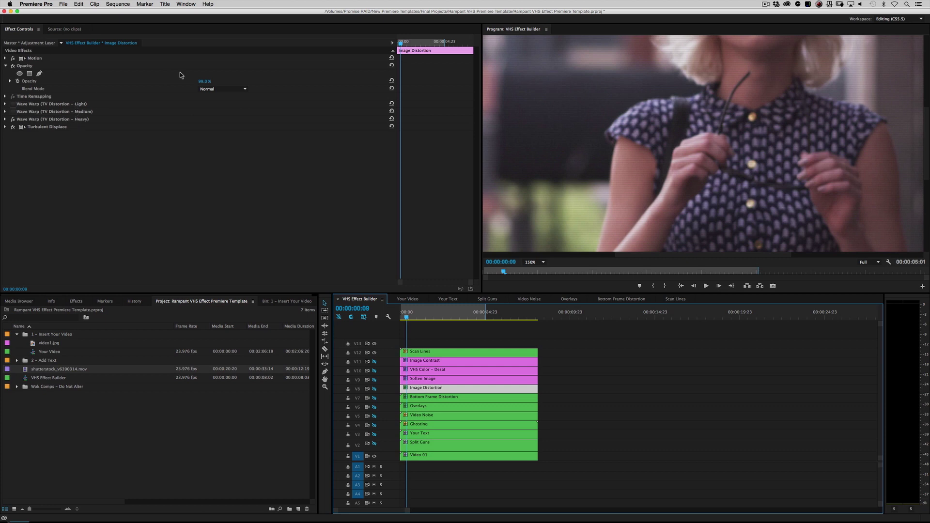
left_click(420, 379)
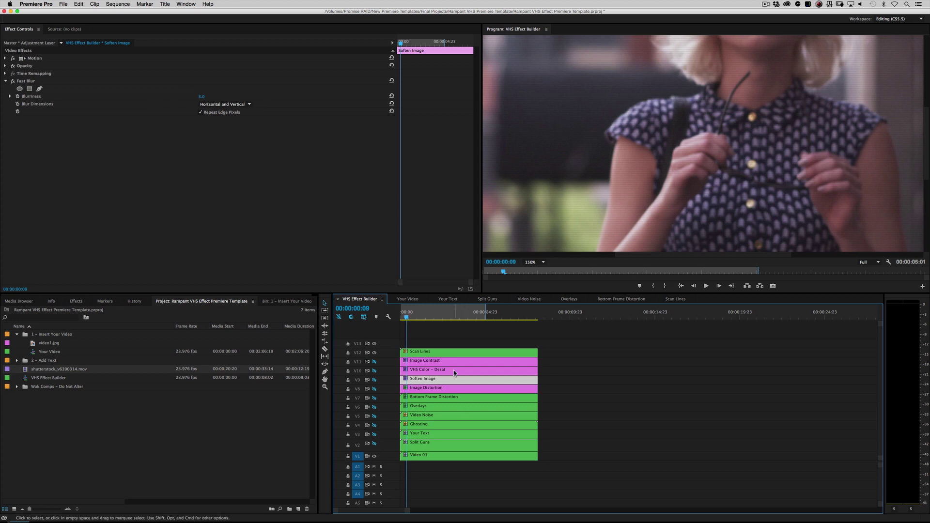
left_click(426, 370)
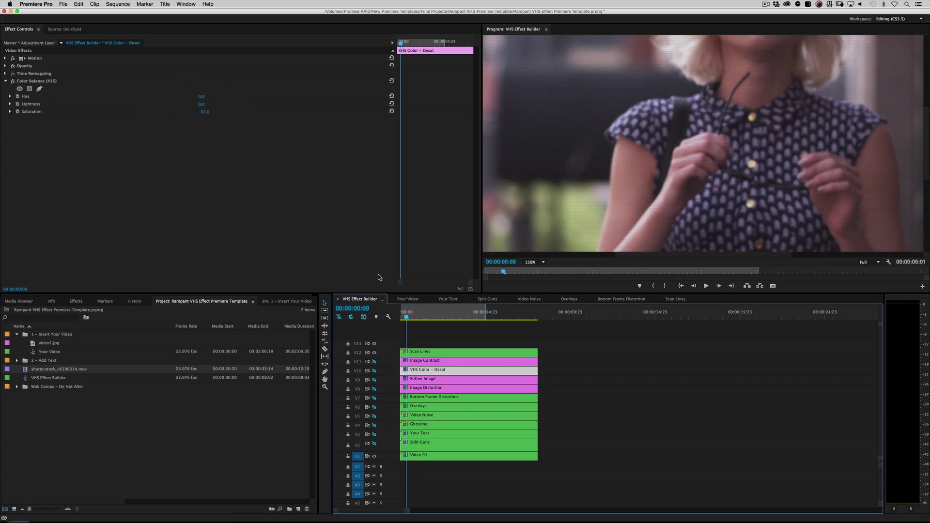
left_click(426, 360)
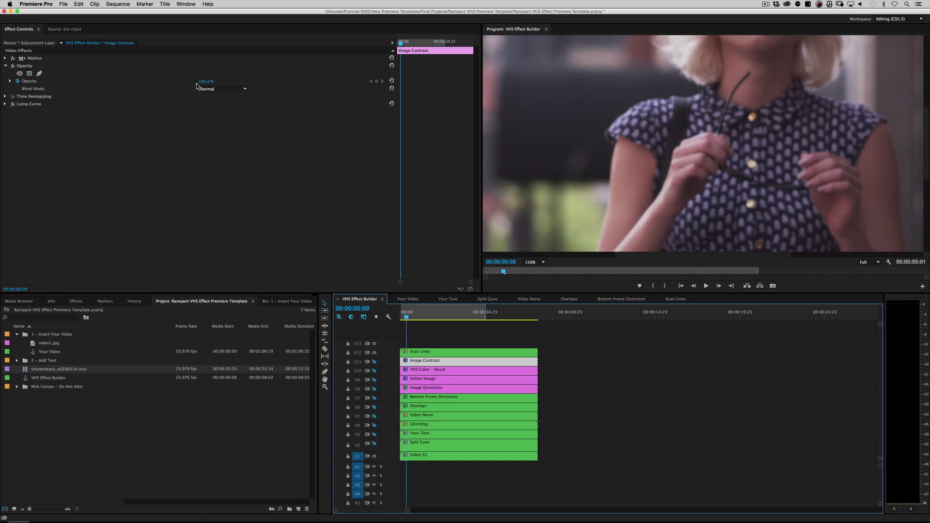
left_click(447, 352)
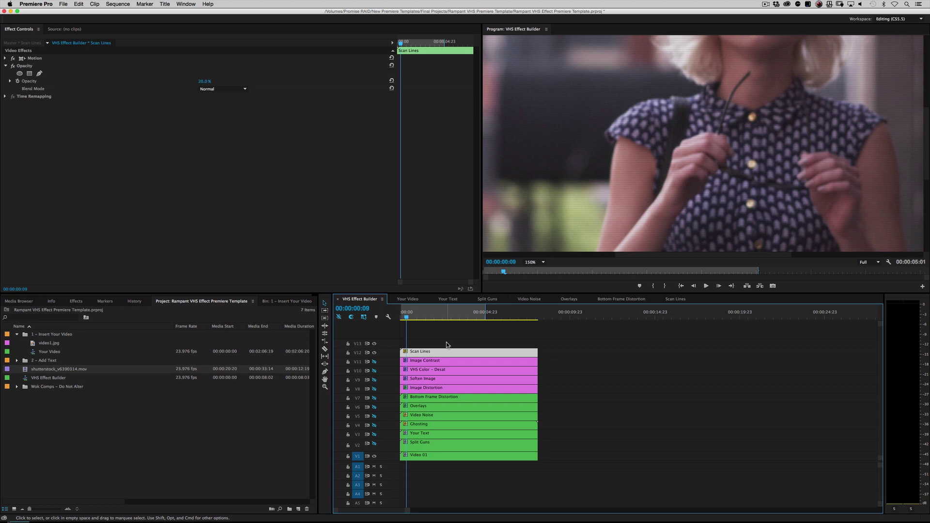
Move to 00:00:01:00, fit the preview at 50%, and keep playback resolution at Full
left_click(417, 315)
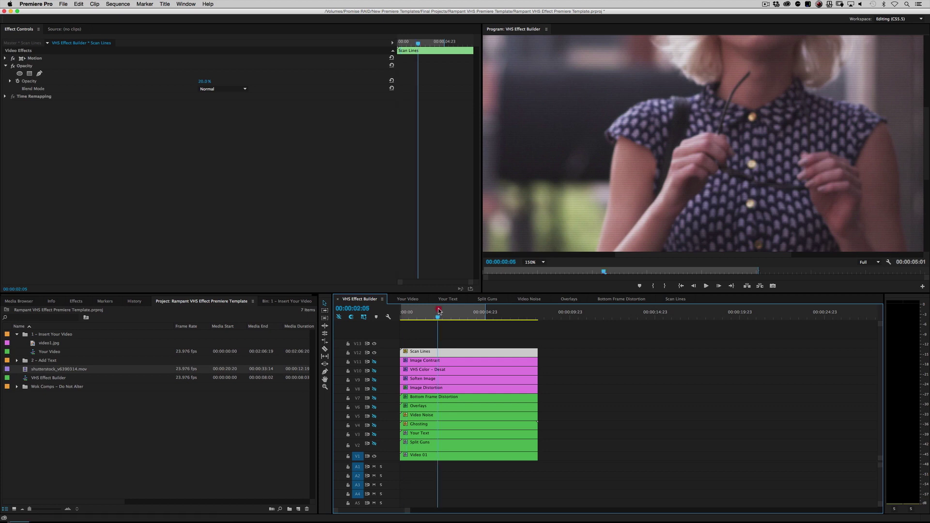
left_click(535, 262)
left_click(531, 294)
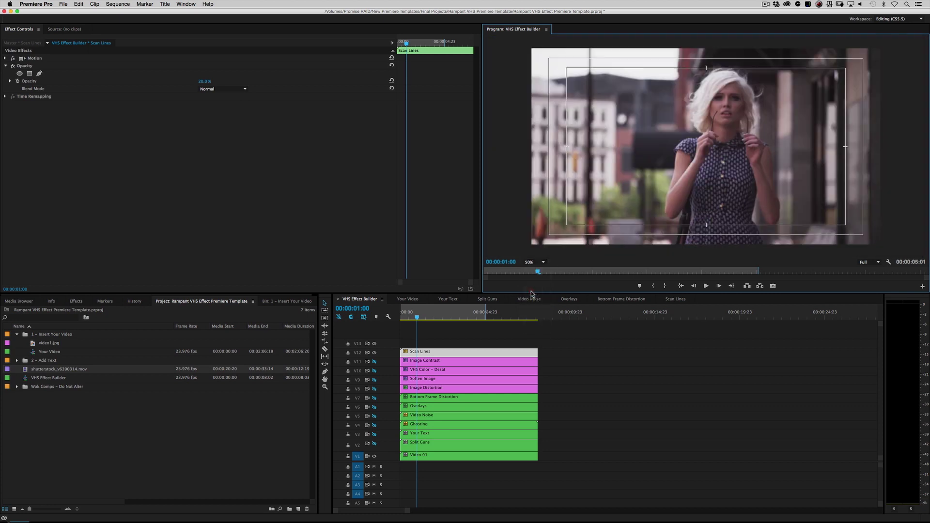
left_click(874, 263)
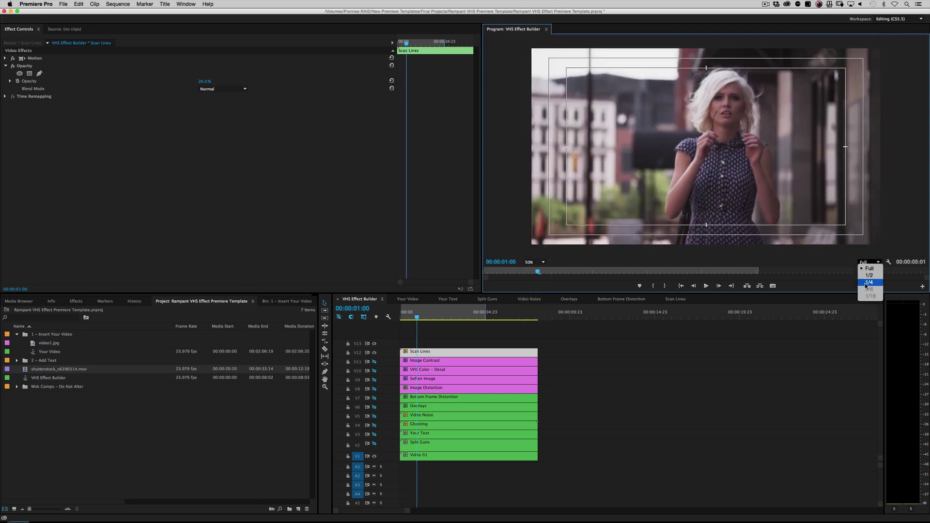
left_click(865, 286)
left_click(874, 263)
left_click(873, 269)
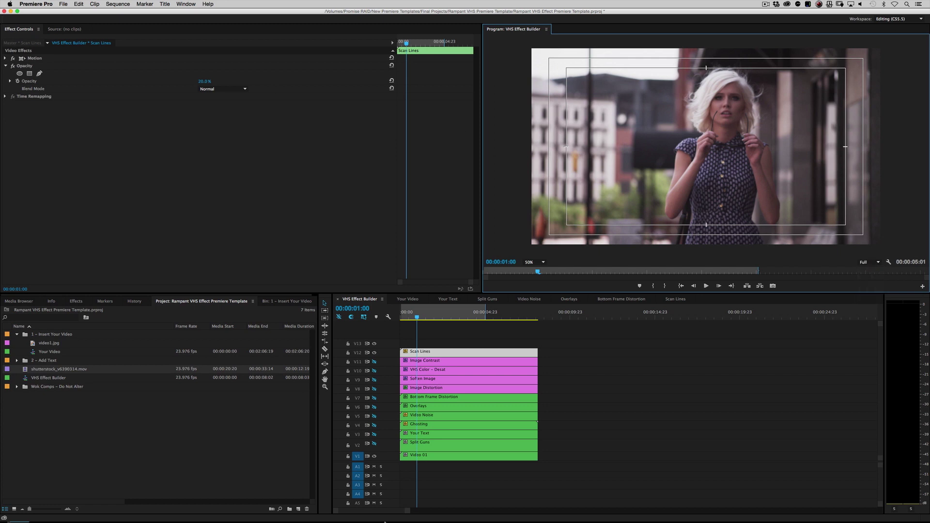
Turn on the Your Text layer to show 'INSTANT VHS GOODNESS' over the footage
left_click(375, 434)
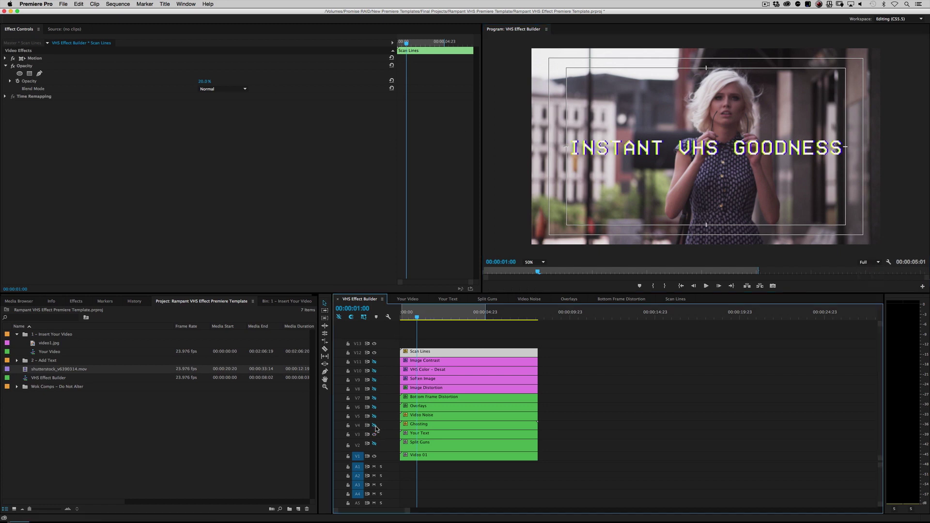
left_click(374, 433)
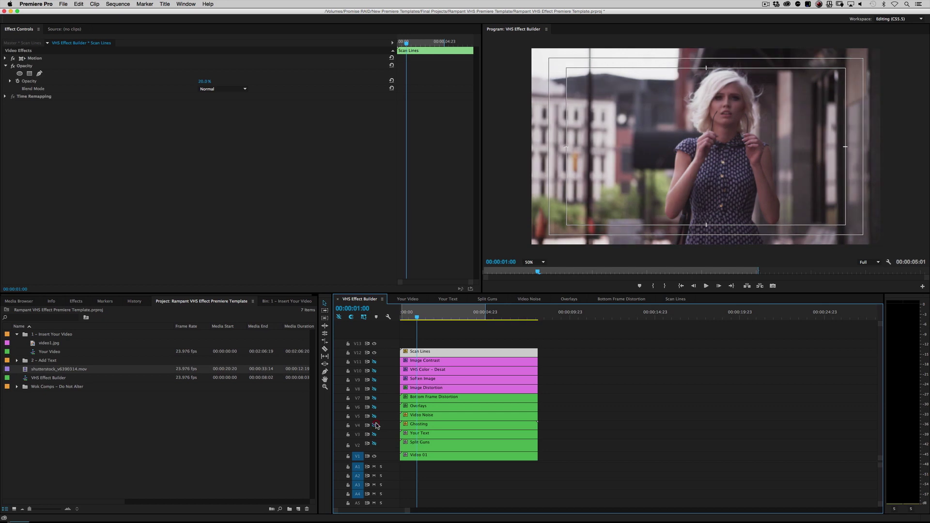
left_click(51, 379)
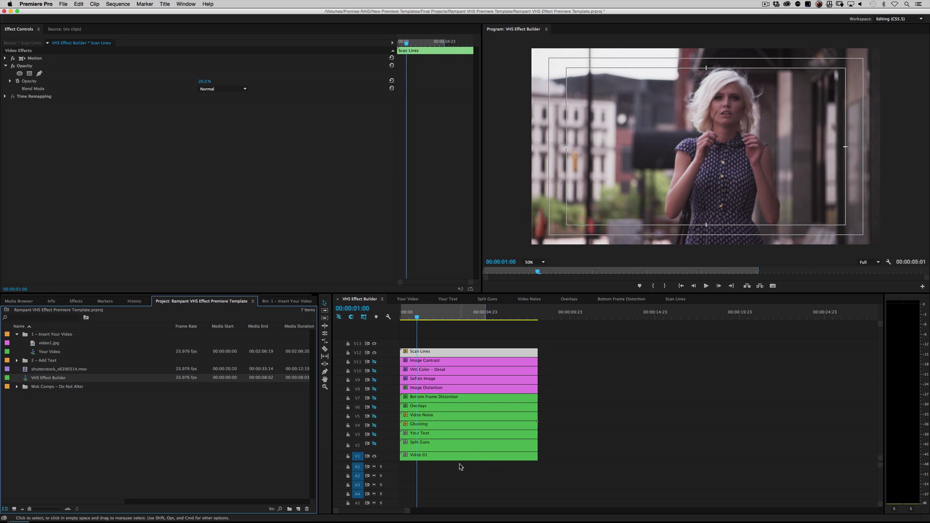
left_click(374, 434)
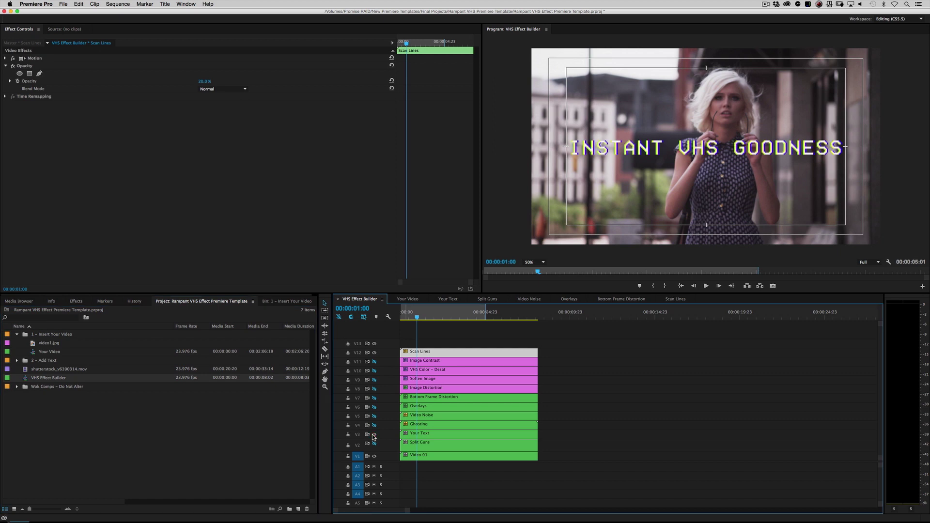
Drill into the Your Text and Your Text Pre nests and view Title 01 in the Titler
double_click(429, 433)
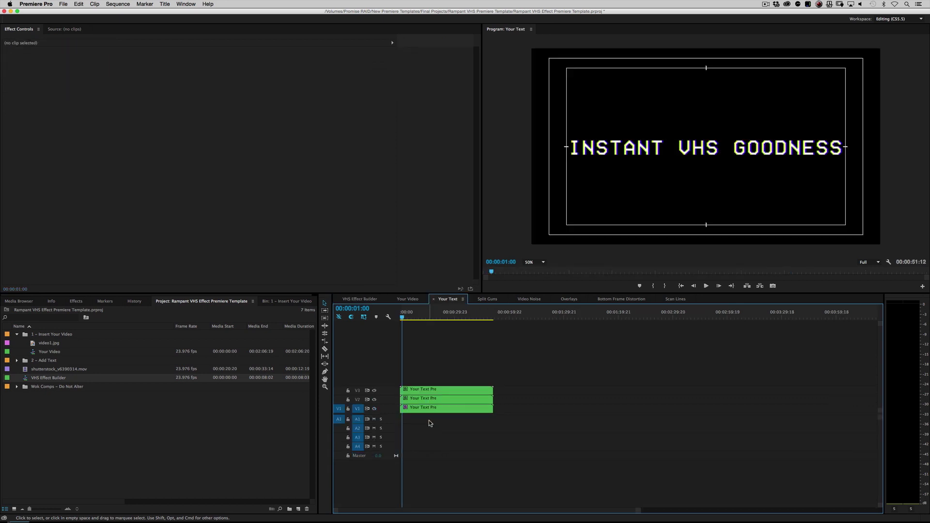
double_click(430, 411)
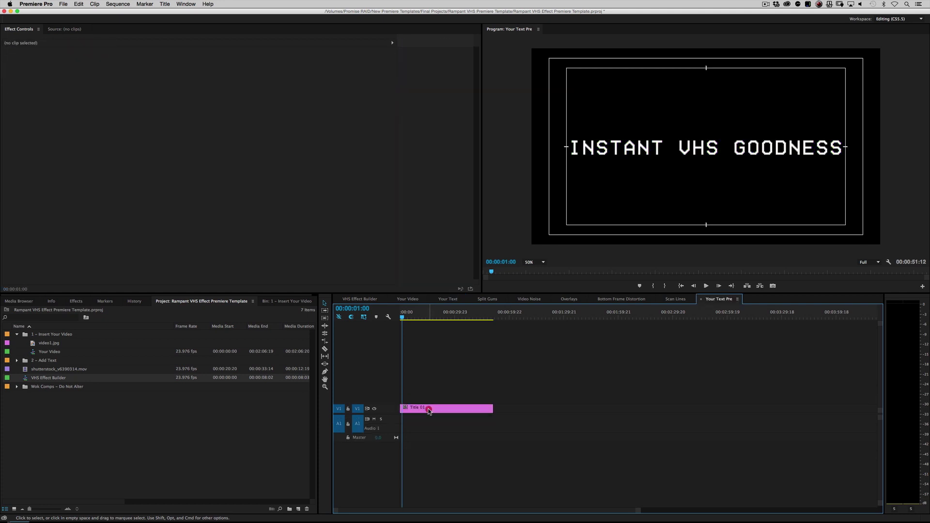
double_click(428, 410)
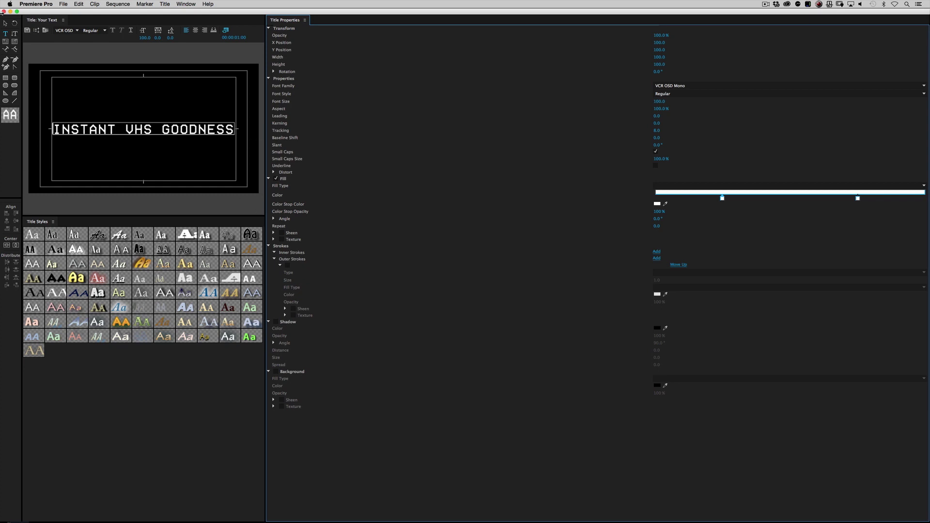
left_click(4, 12)
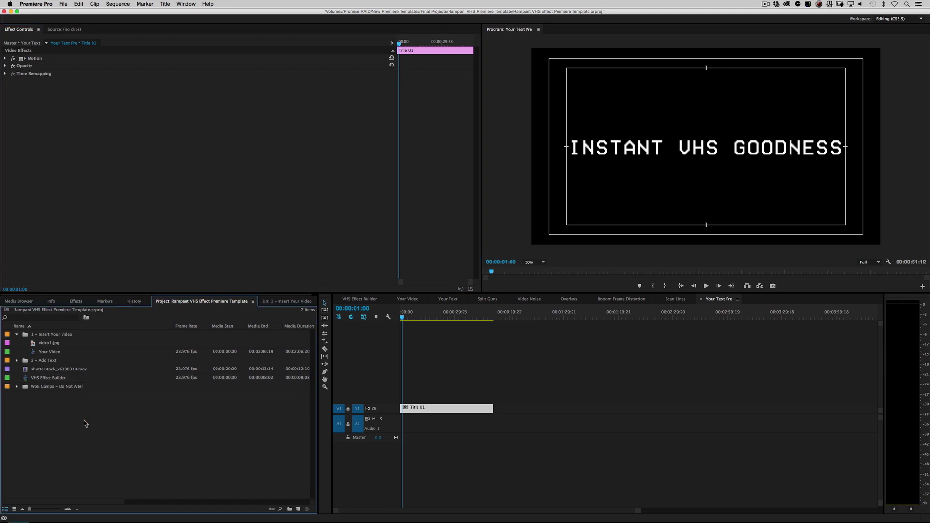
Reopen the Your Text sequence from the 2 - Add Text folder and inspect its title
left_click(17, 361)
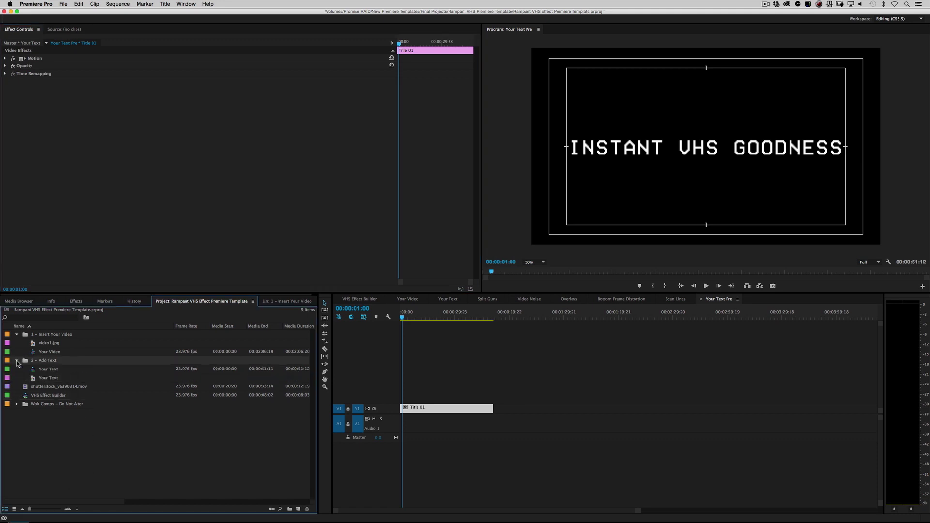
double_click(47, 370)
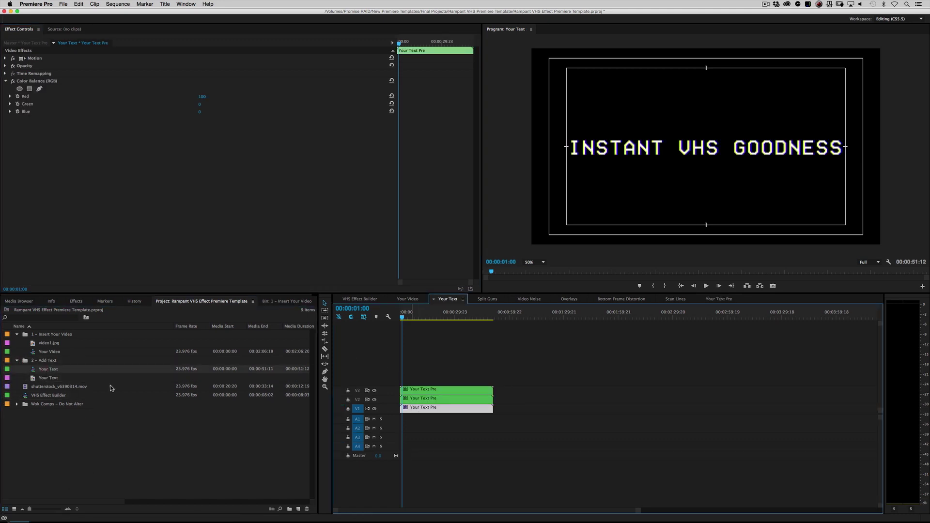
left_click(37, 379)
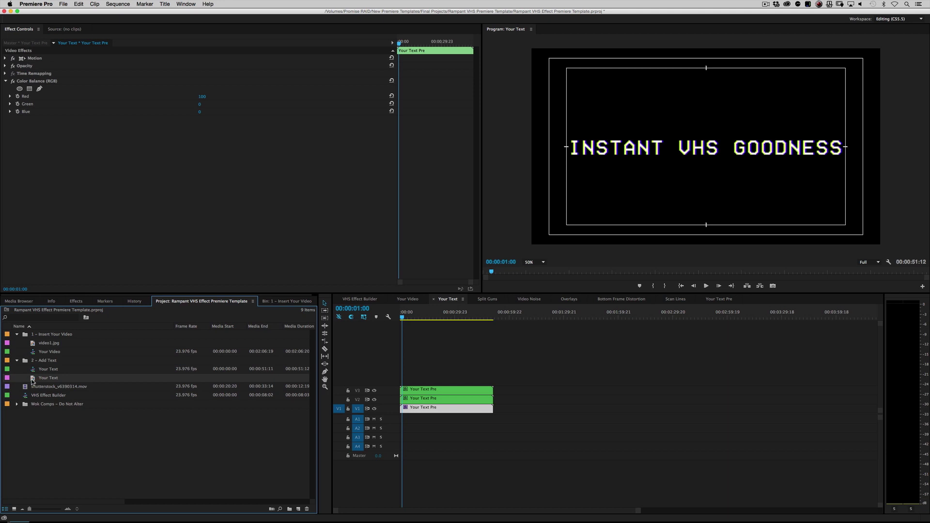
double_click(33, 379)
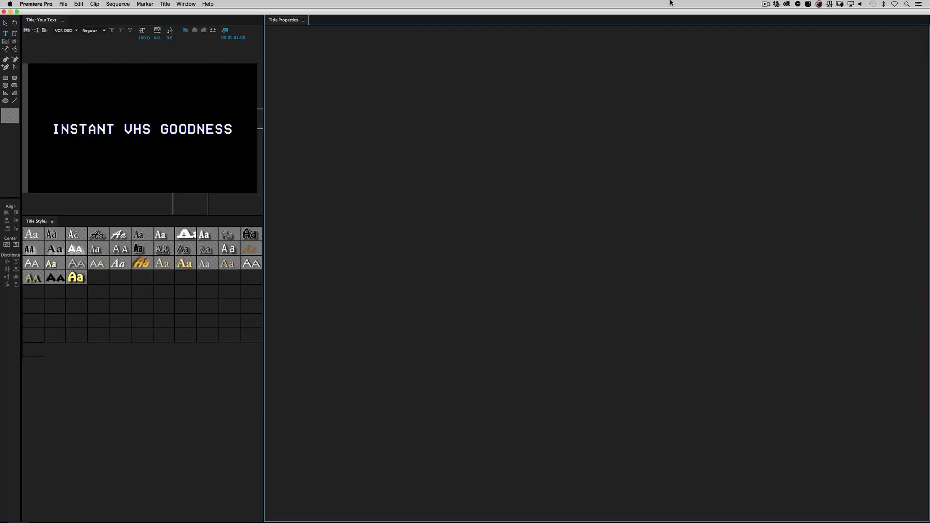
left_click(4, 11)
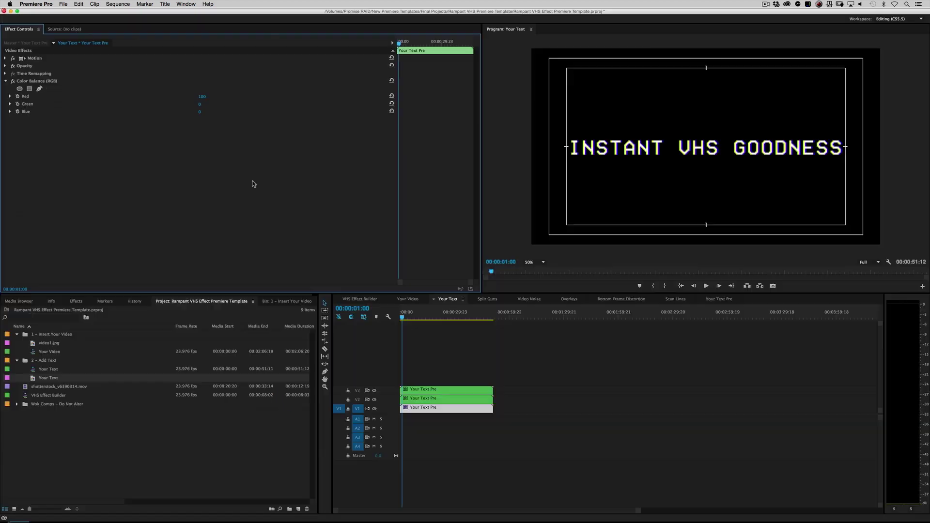
left_click(360, 299)
At frame 13, hide the Your Text layer on V3, keeping Video Noise enabled
left_click(408, 317)
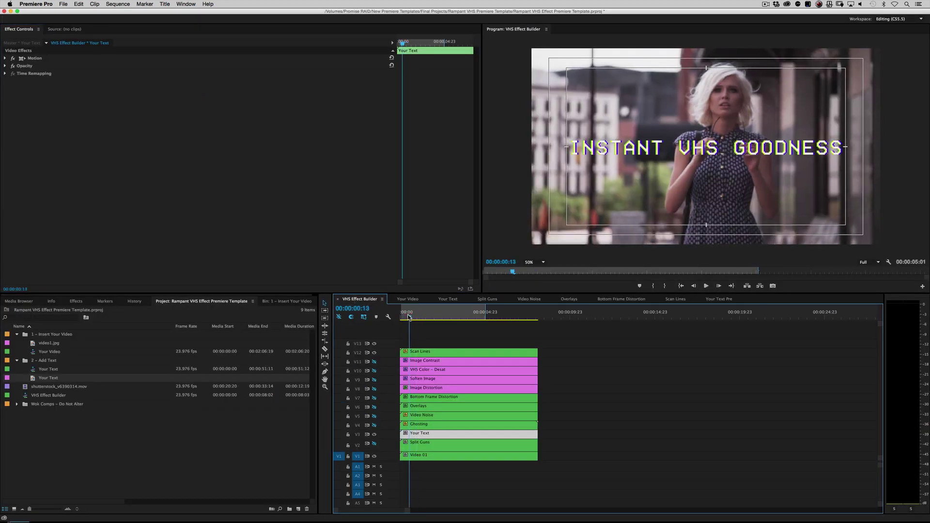
left_click(374, 434)
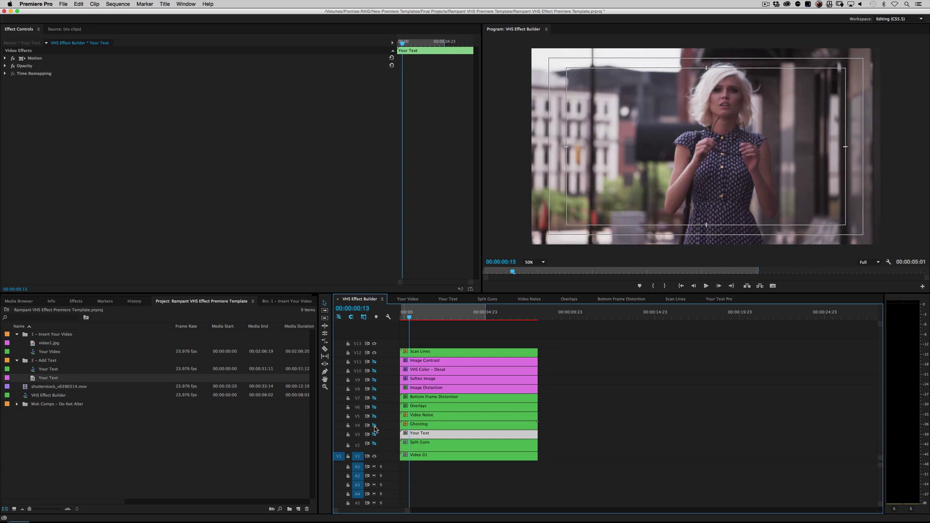
left_click(374, 416)
left_click(374, 416)
Open Export Settings for the VHS Effect Builder sequence, then cancel without exporting
left_click(41, 395)
left_click(63, 4)
mouse_move(87, 195)
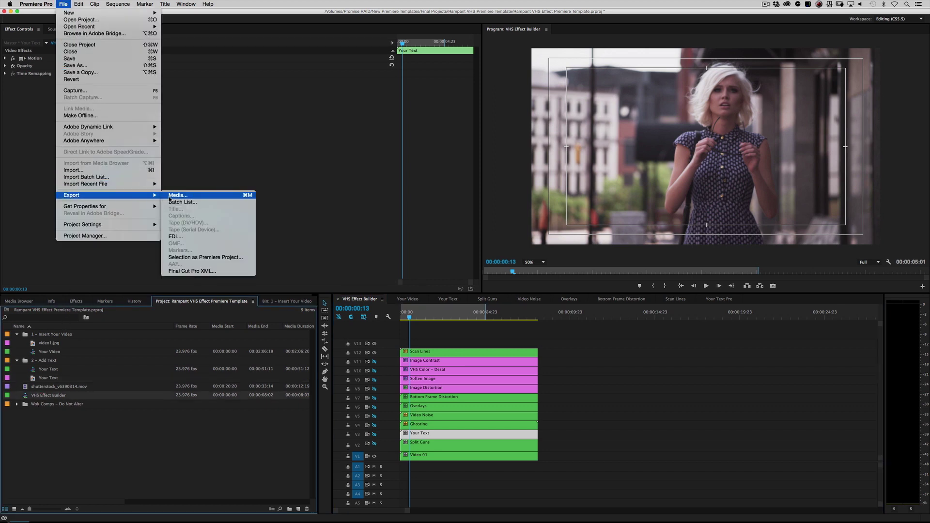
left_click(173, 195)
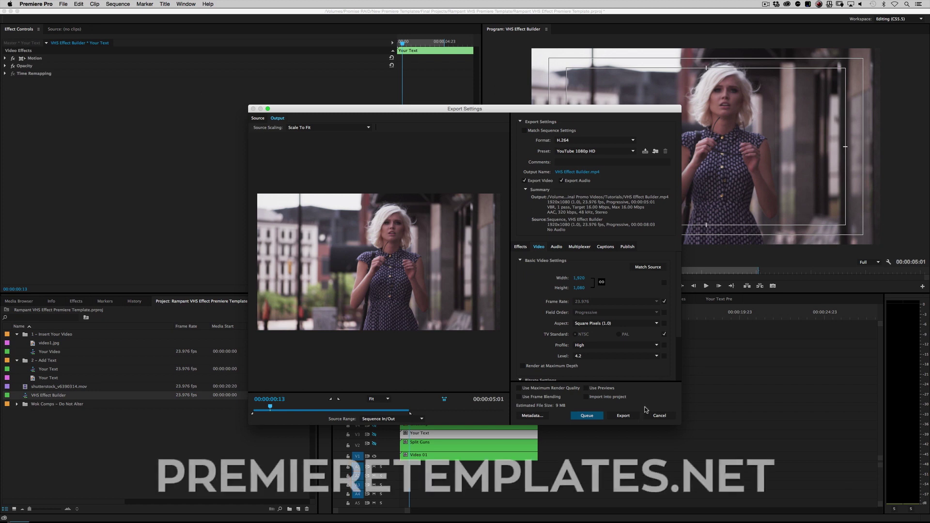
left_click(656, 416)
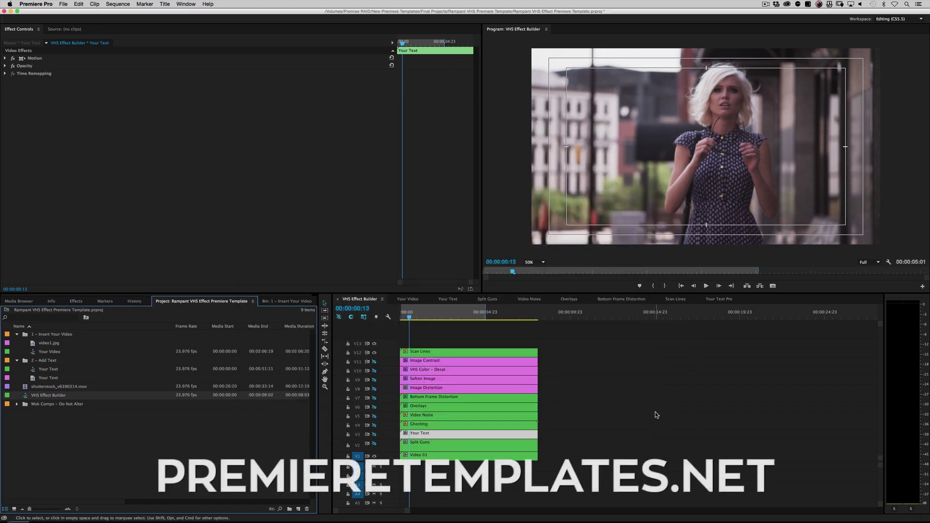